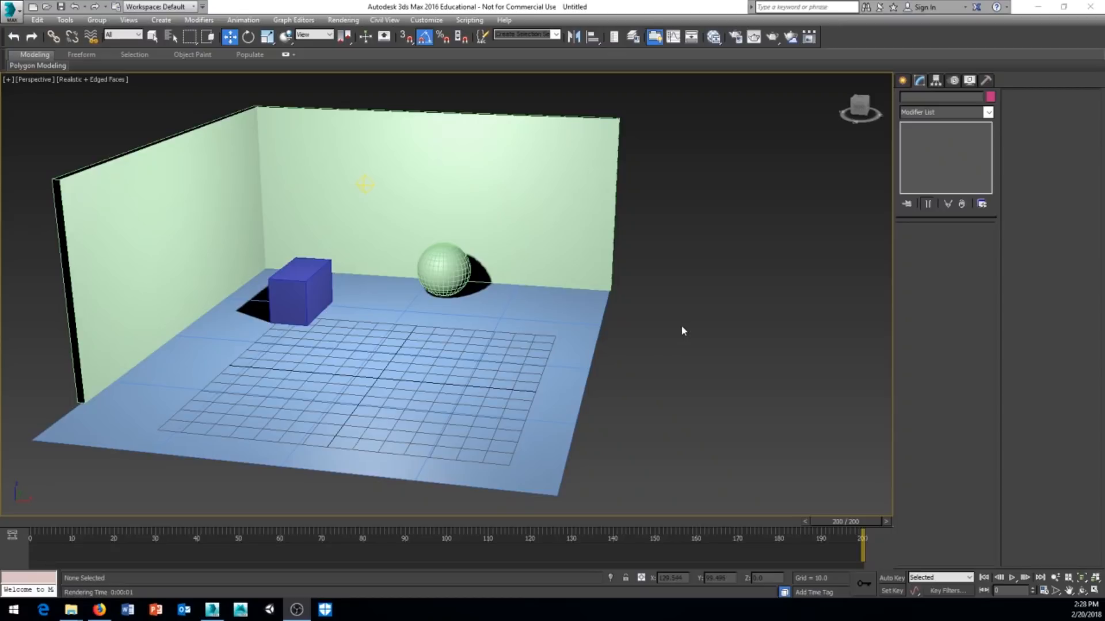
pyautogui.press('m')
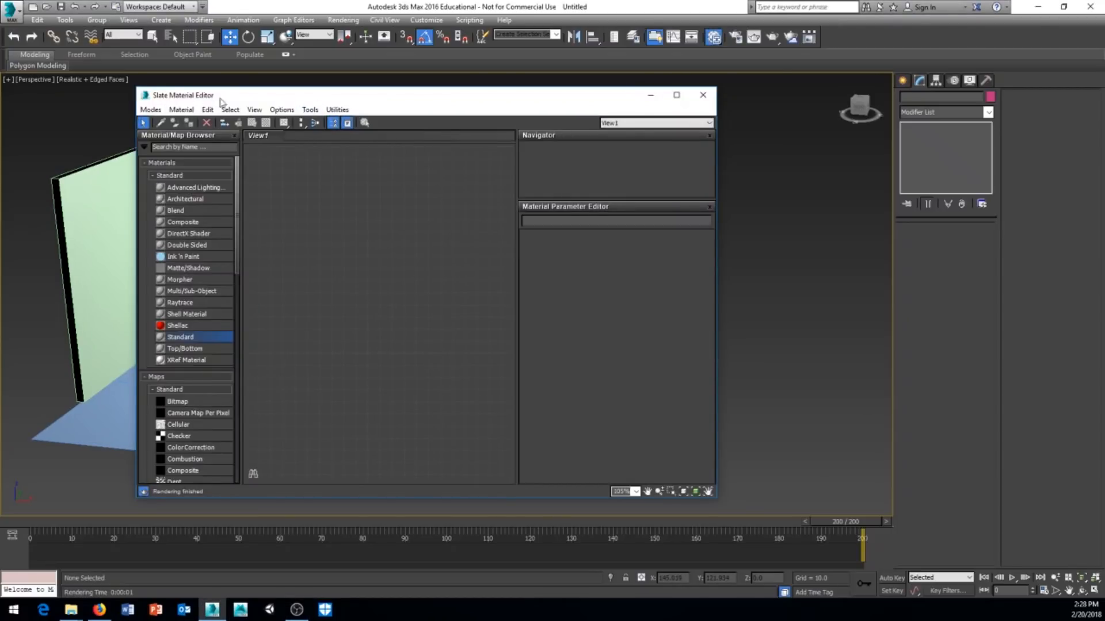
pyautogui.moveTo(243, 97); pyautogui.dragTo(248, 92)
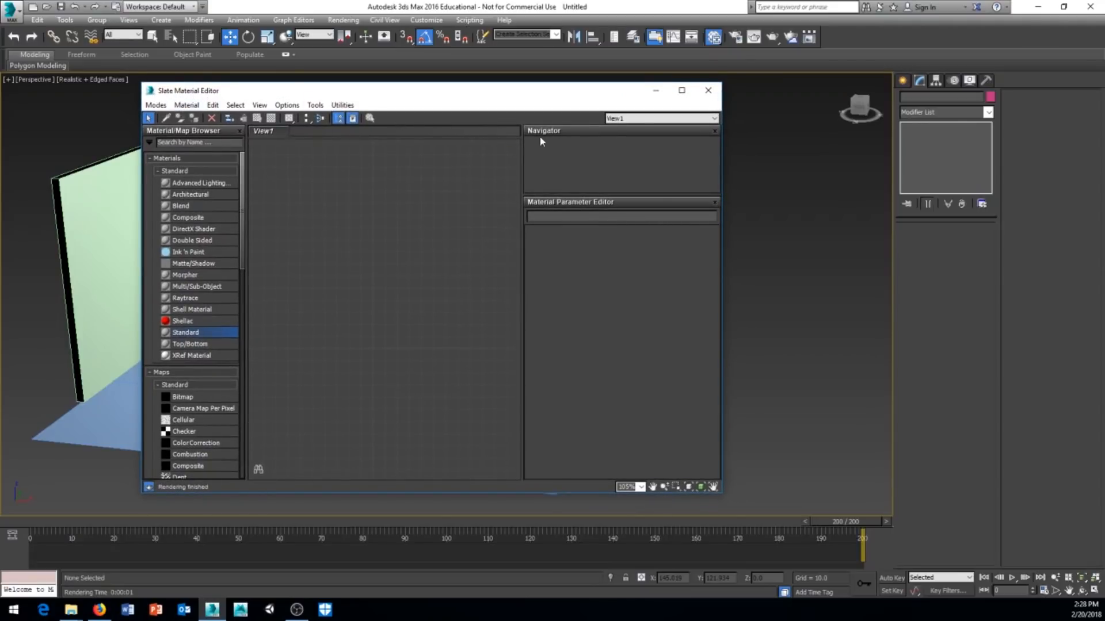
pyautogui.click(712, 96)
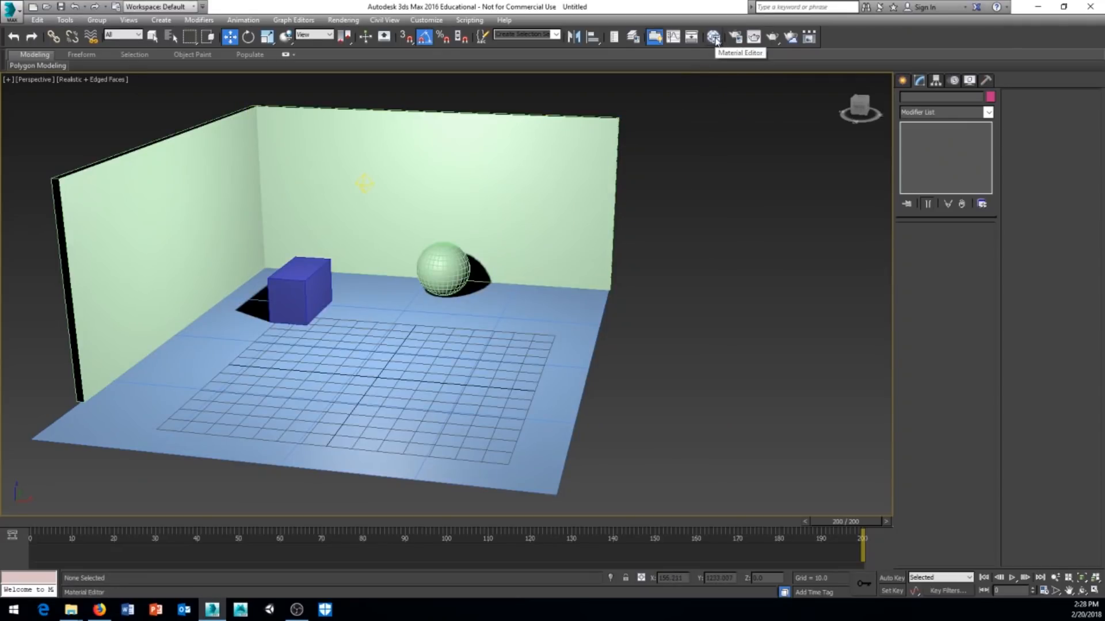
# Step: Open the Slate Material Editor and move its window so that more of the 3D scene stays uncovered
pyautogui.click(714, 38)
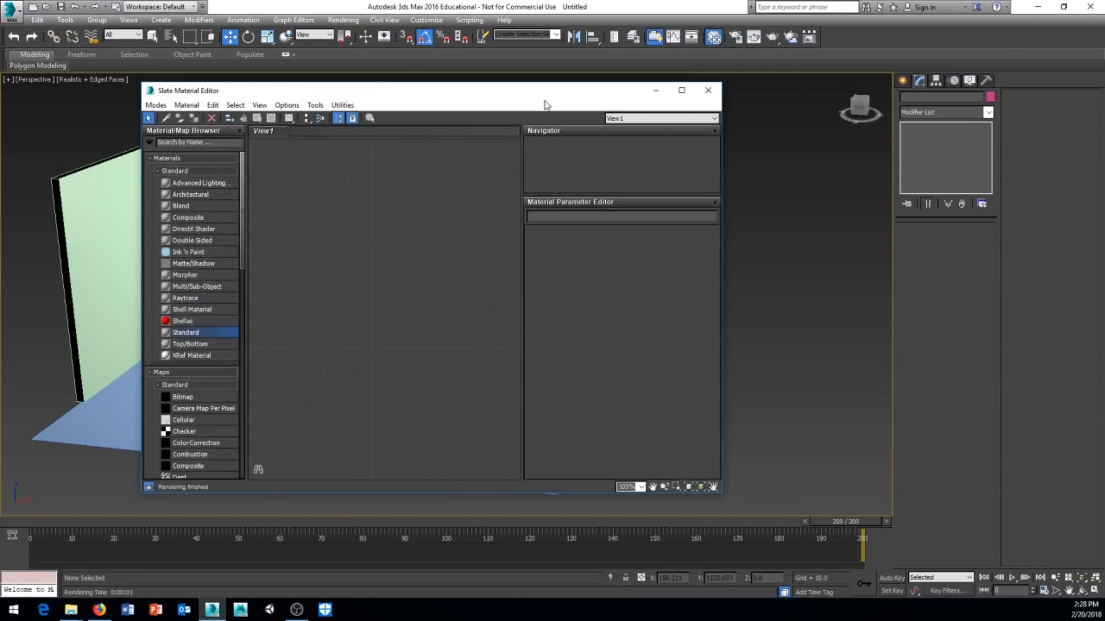
pyautogui.moveTo(425, 98); pyautogui.dragTo(535, 107)
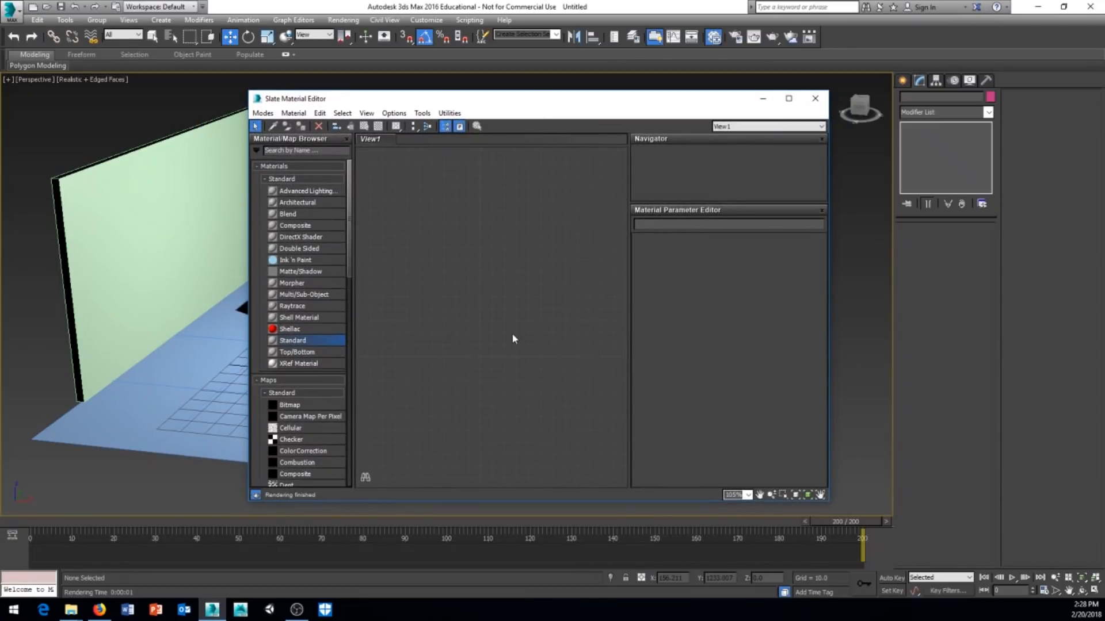
pyautogui.scroll(-2, 509, 340)
pyautogui.moveTo(535, 343); pyautogui.dragTo(516, 272, button='middle')
pyautogui.moveTo(511, 104); pyautogui.dragTo(567, 99)
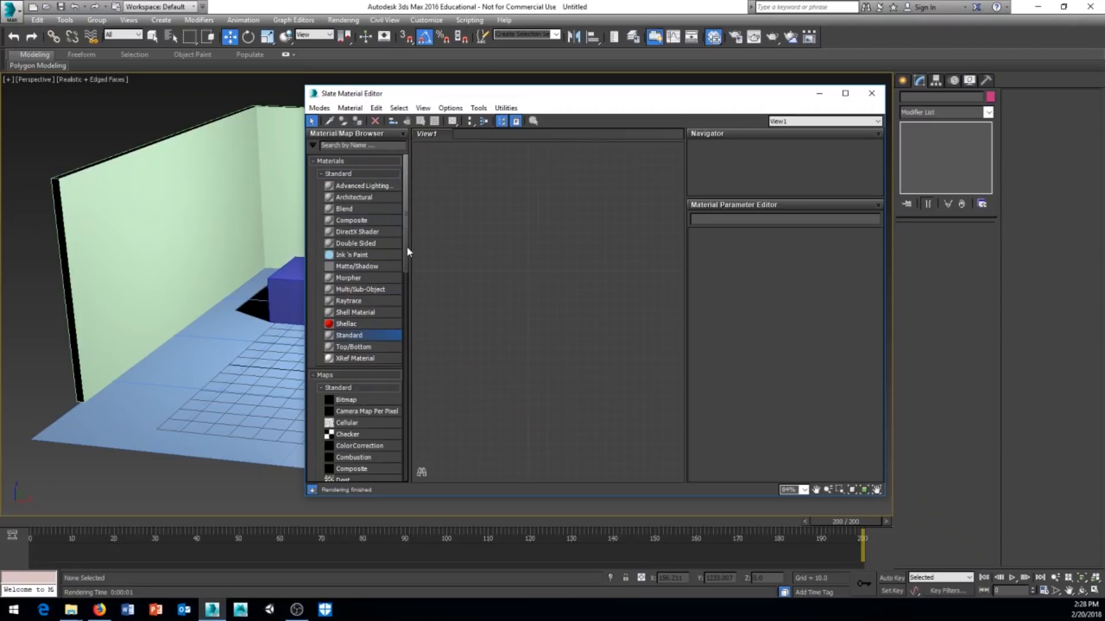
# Step: Add a Standard material node to View1 and place it in the upper part of the view
pyautogui.scroll(-3, 408, 264)
pyautogui.scroll(2, 408, 264)
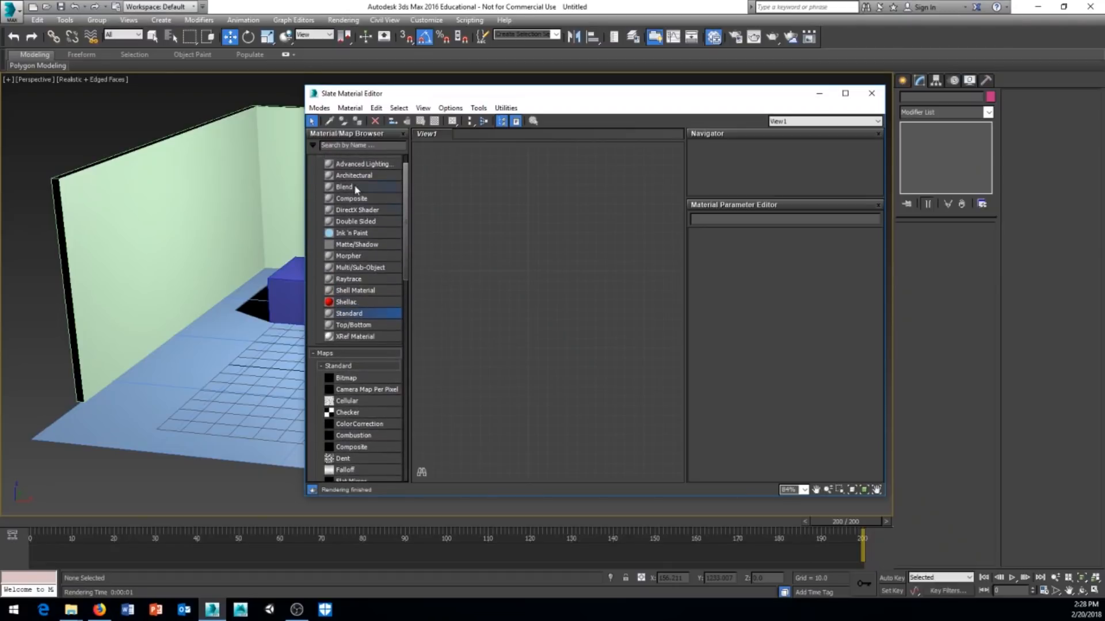
pyautogui.doubleClick(353, 315)
pyautogui.moveTo(533, 253); pyautogui.dragTo(592, 166)
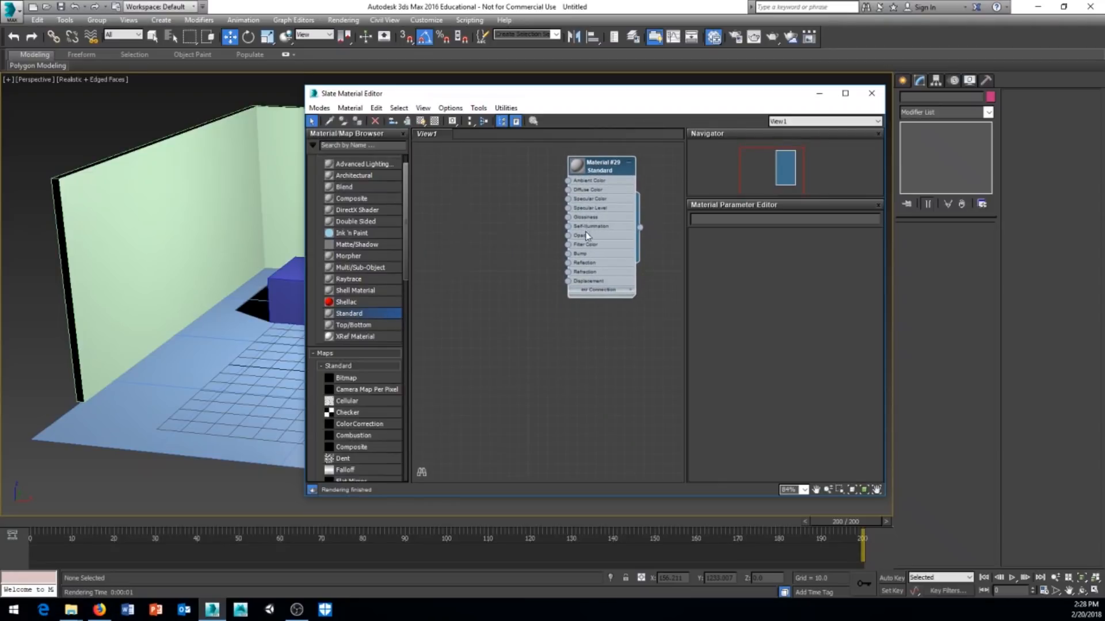
pyautogui.scroll(3, 588, 223)
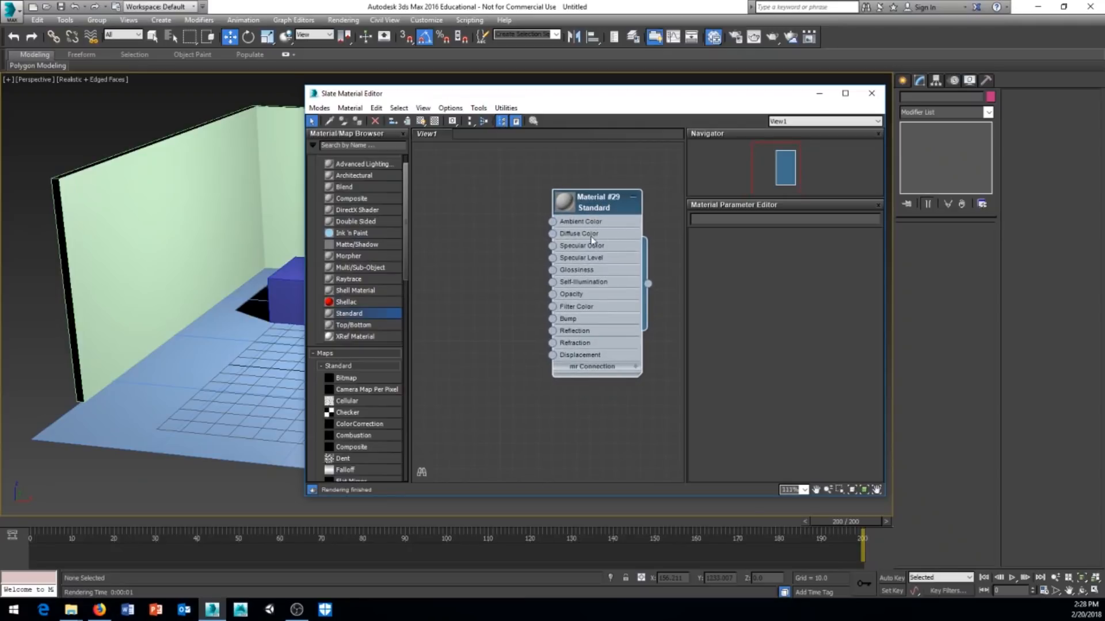
pyautogui.scroll(2, 593, 239)
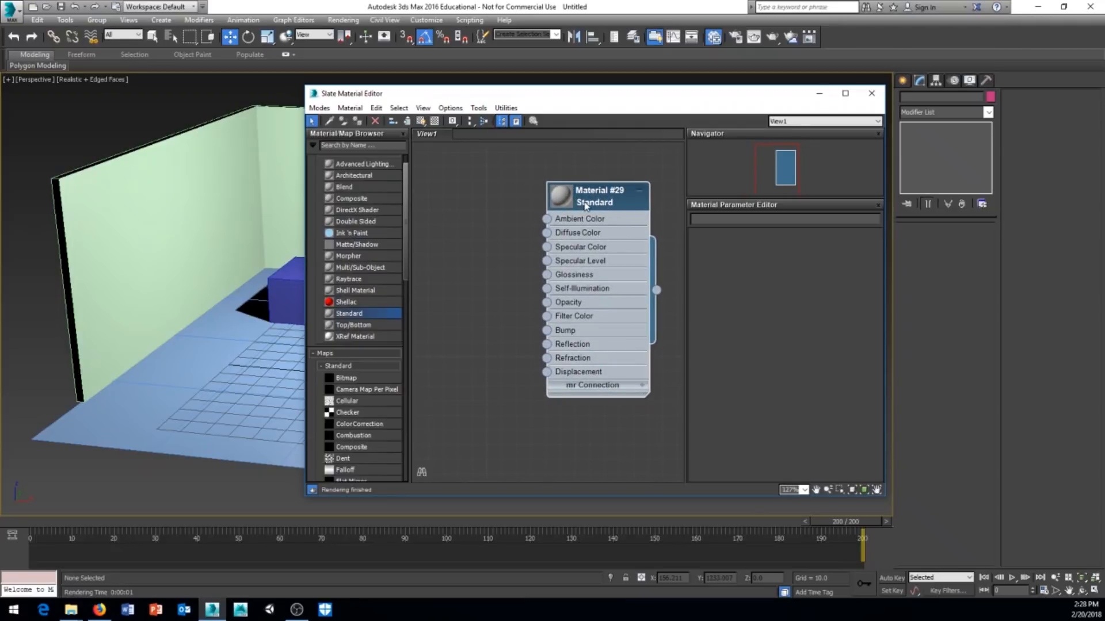
pyautogui.moveTo(442, 286); pyautogui.dragTo(462, 264, button='middle')
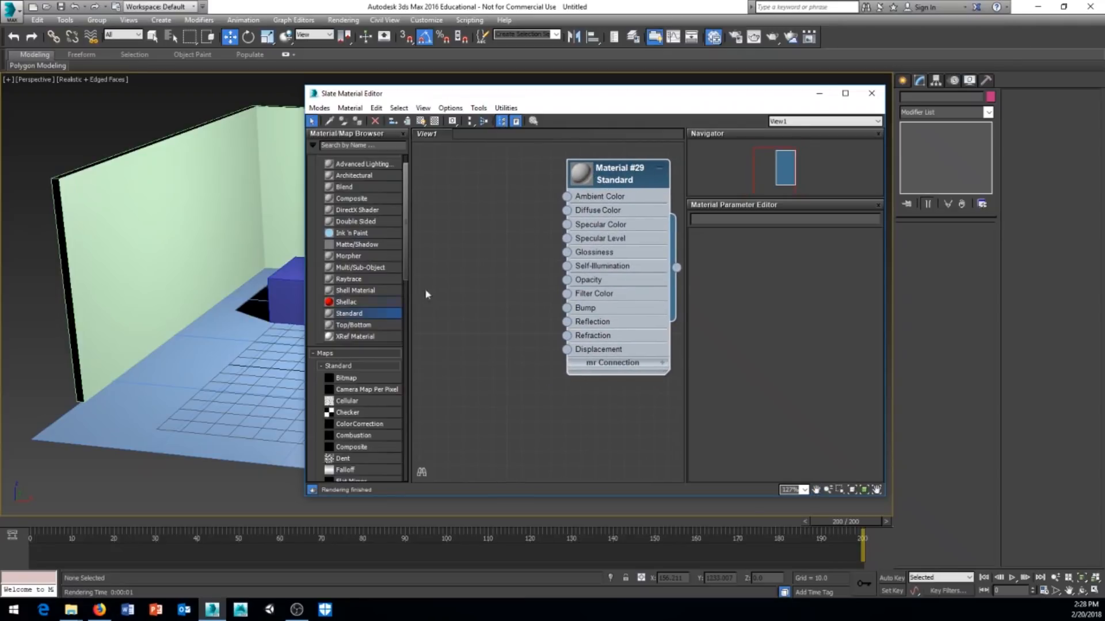
# Step: Try out a Multi/Sub-Object material node beside the Standard material, widening it and deleting it
pyautogui.moveTo(364, 268); pyautogui.dragTo(473, 170)
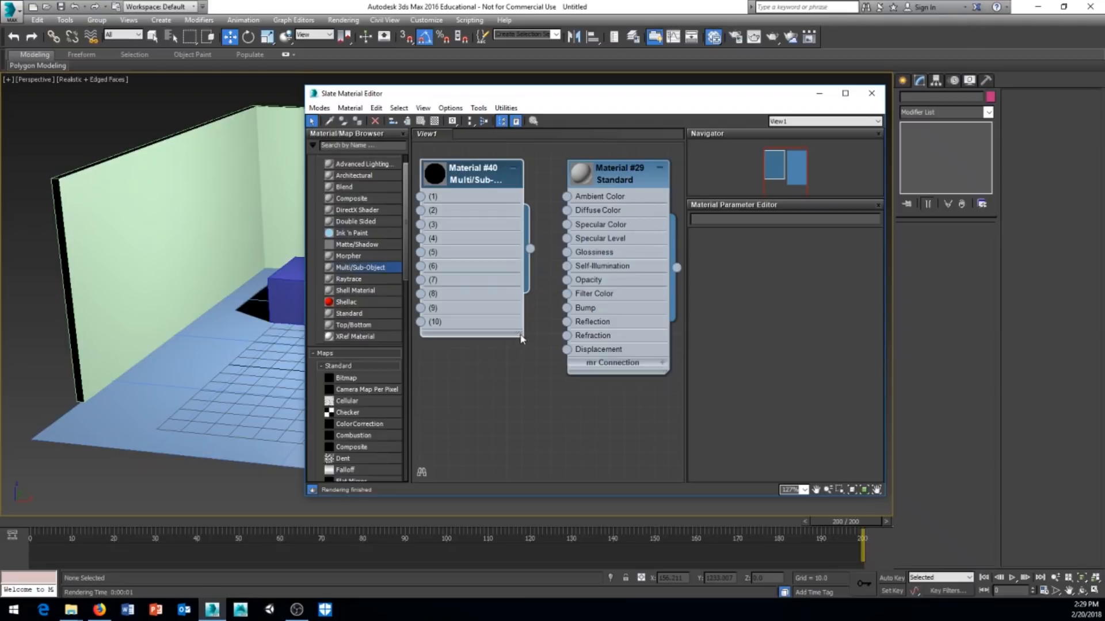
pyautogui.moveTo(520, 338); pyautogui.dragTo(534, 358)
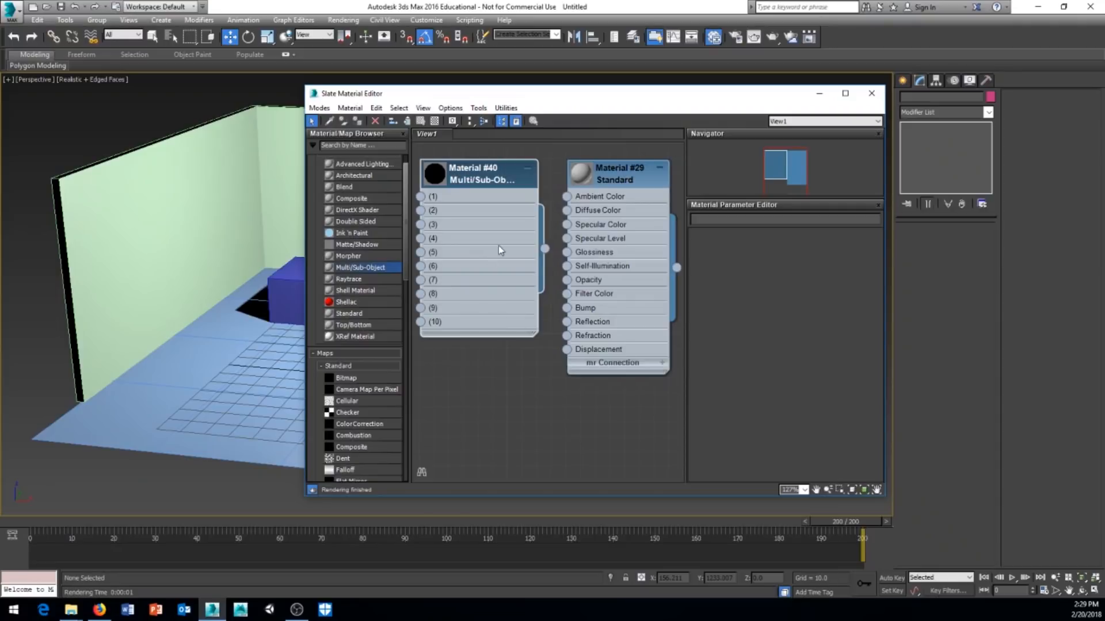
pyautogui.press('Delete')
# Step: Centre the Standard material node and set its diffuse color to red with RGB 200, 0, 0
pyautogui.moveTo(626, 171); pyautogui.dragTo(570, 168)
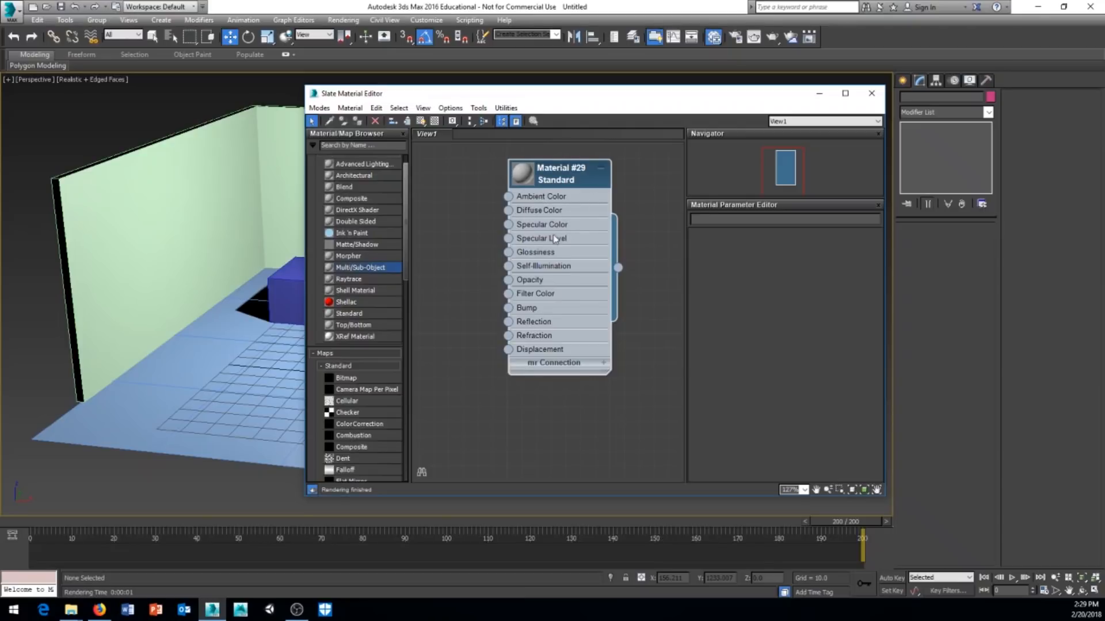
pyautogui.doubleClick(534, 211)
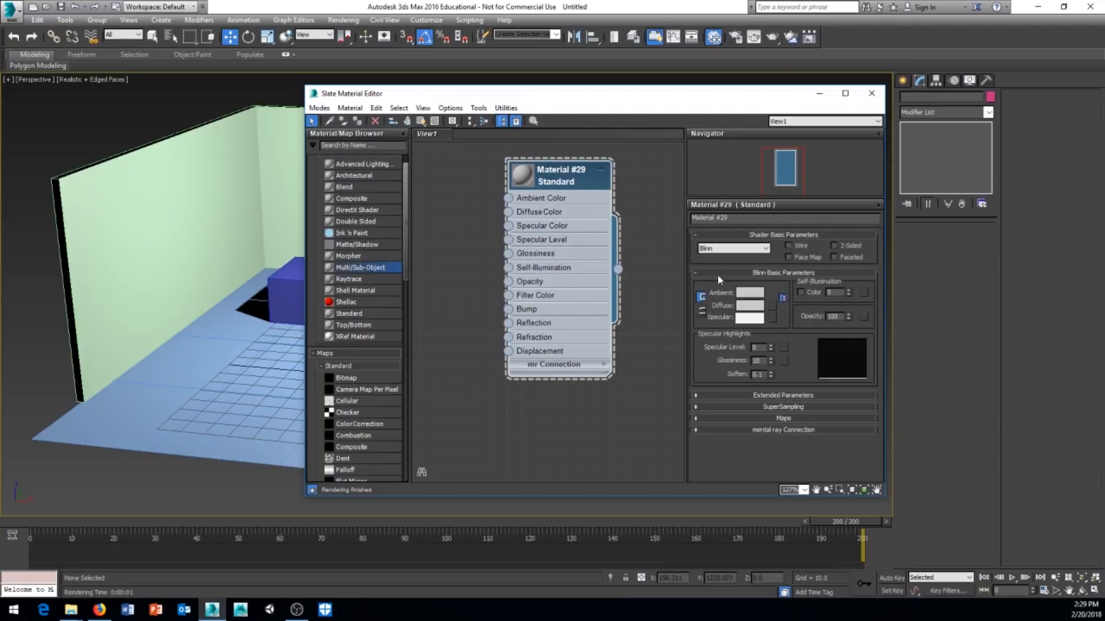
pyautogui.click(748, 308)
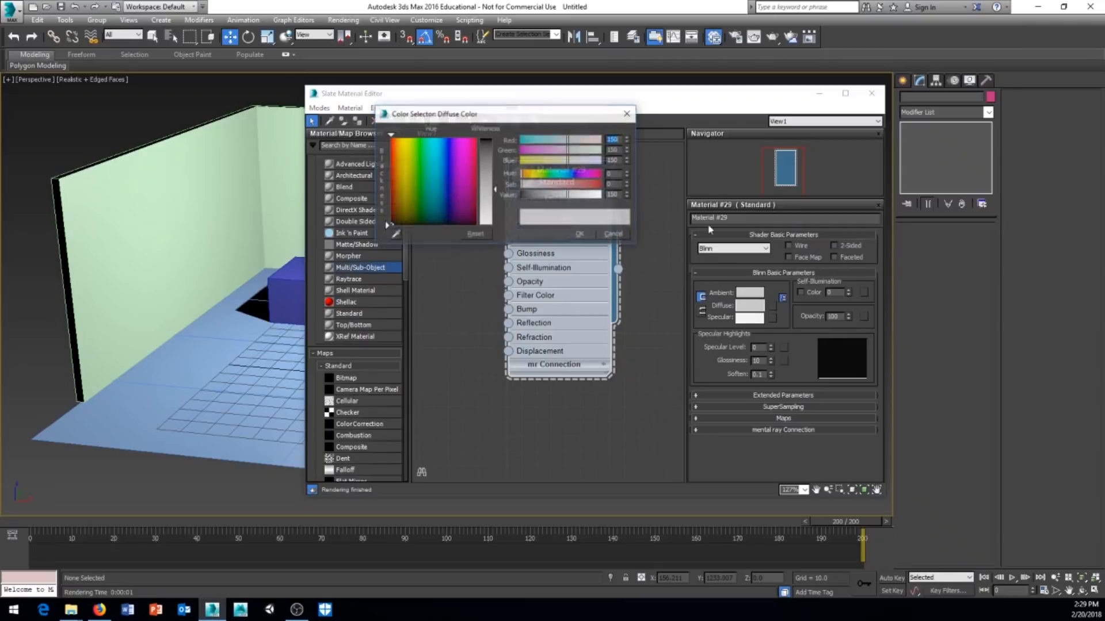
pyautogui.click(476, 182)
pyautogui.moveTo(542, 184); pyautogui.dragTo(624, 189)
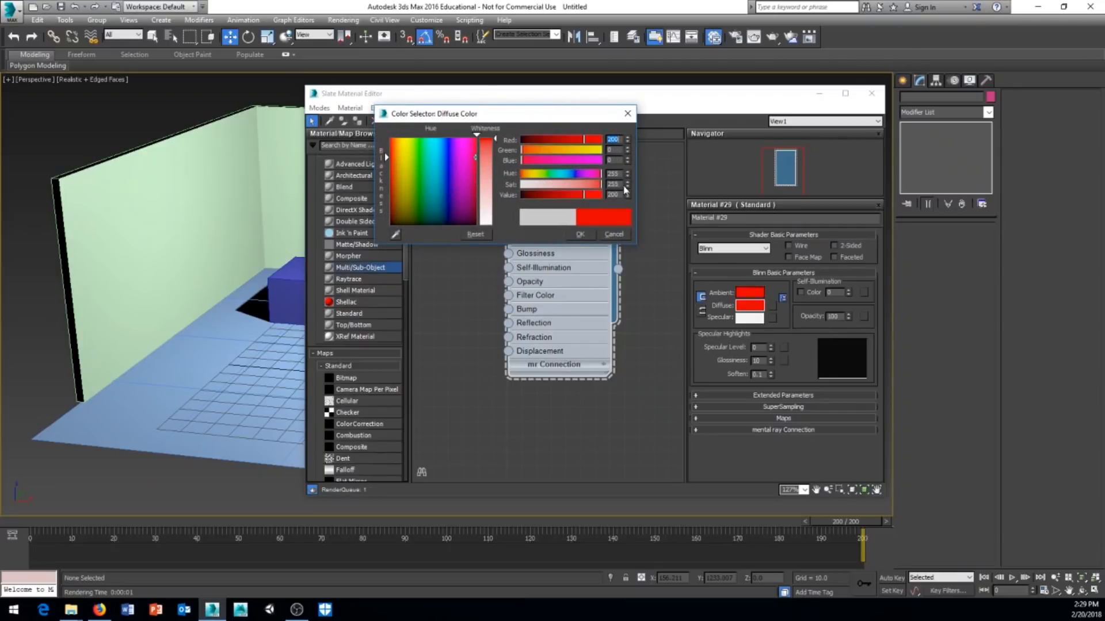
pyautogui.click(590, 236)
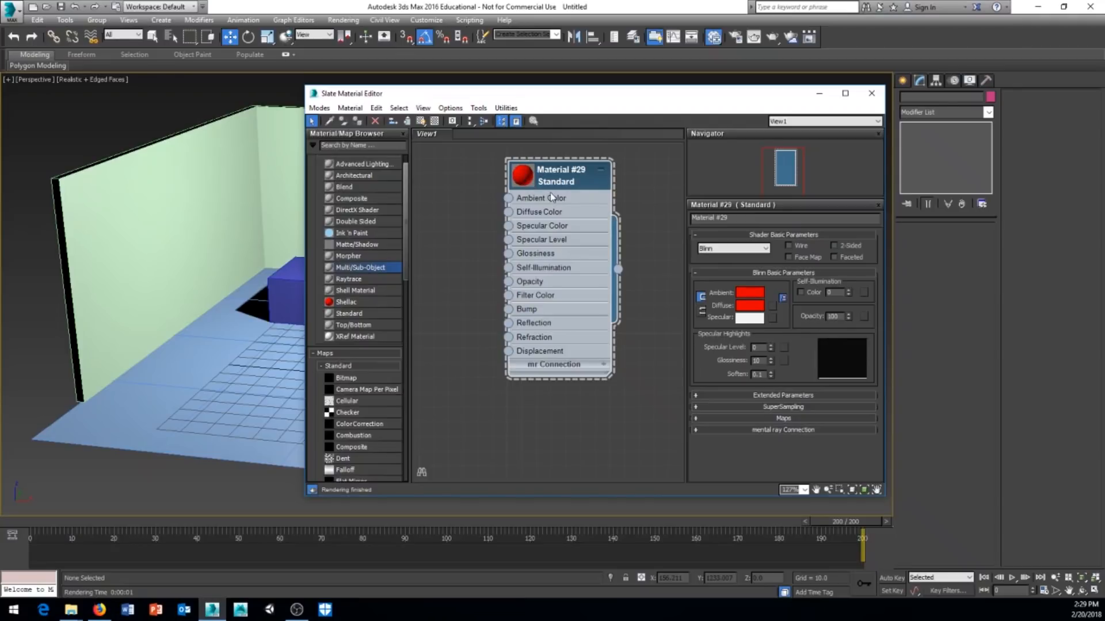
# Step: Make room beside the Standard material and add a Bitmap map that loads the image file colors
pyautogui.moveTo(550, 173); pyautogui.dragTo(609, 172)
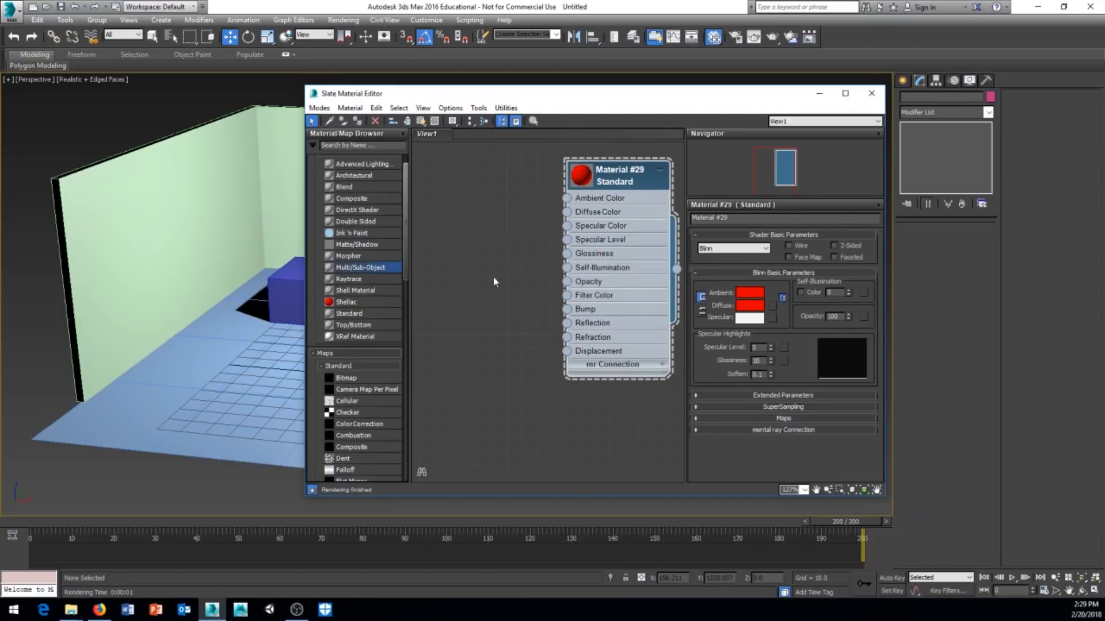
pyautogui.rightClick(470, 268)
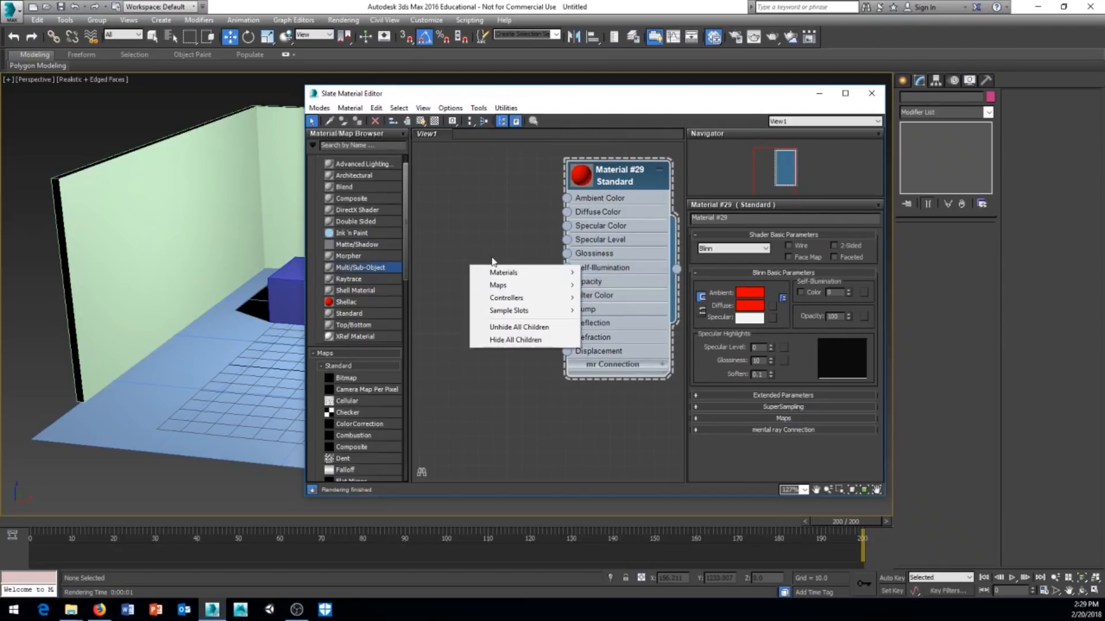
pyautogui.moveTo(484, 285)
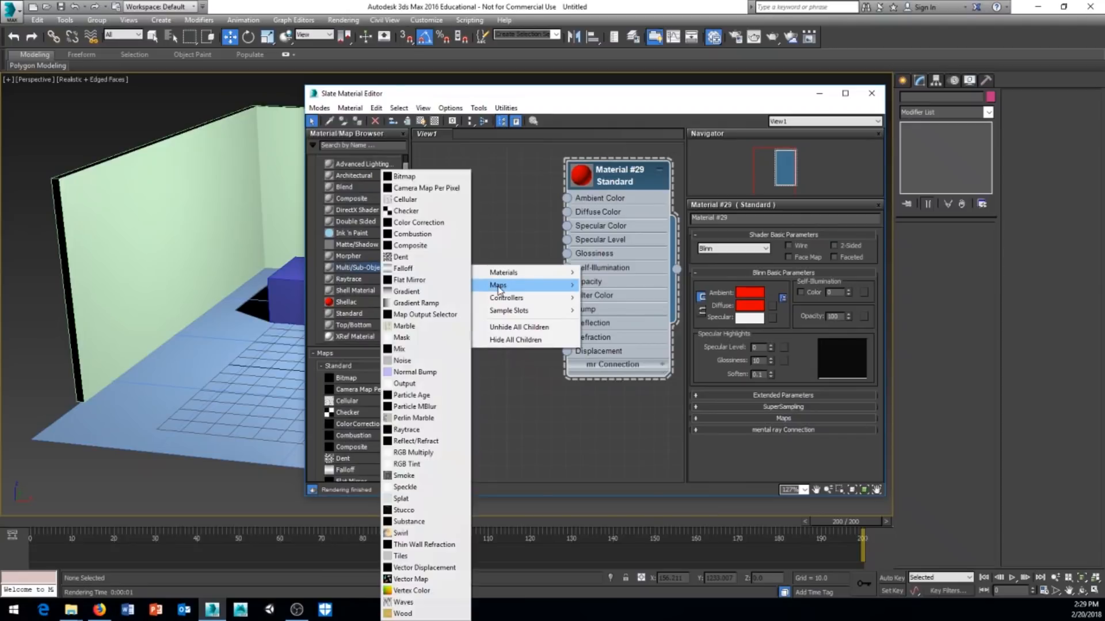
pyautogui.click(409, 177)
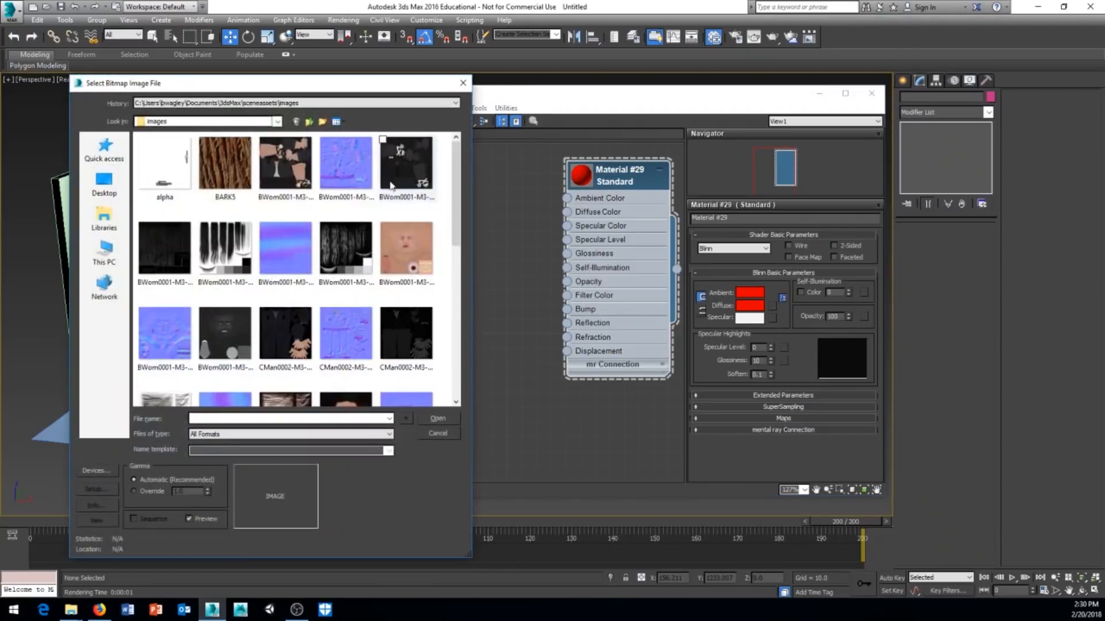
pyautogui.moveTo(455, 217); pyautogui.dragTo(454, 297)
pyautogui.click(226, 295)
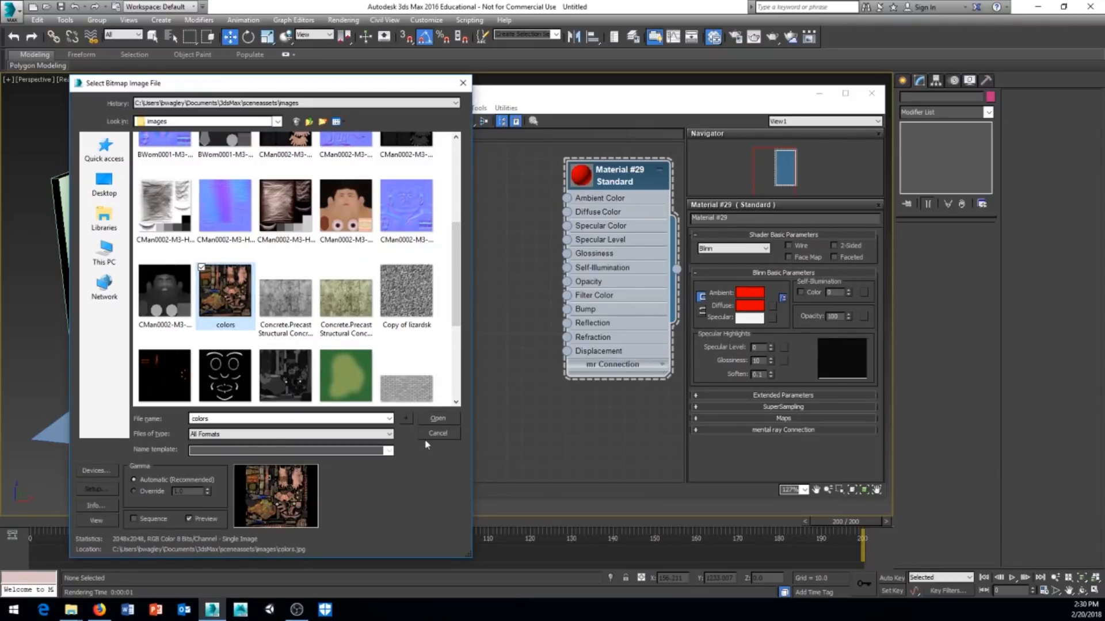
pyautogui.click(434, 419)
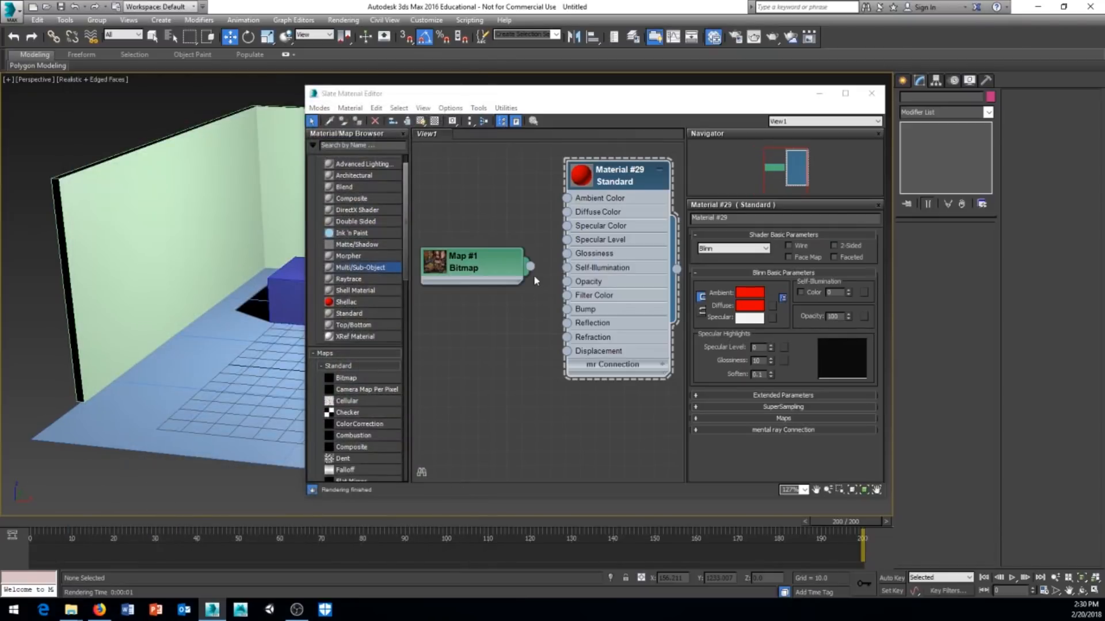
# Step: Connect the Bitmap map to the Standard material's Diffuse Color input and arrange it beside that slot
pyautogui.moveTo(506, 254); pyautogui.dragTo(478, 265)
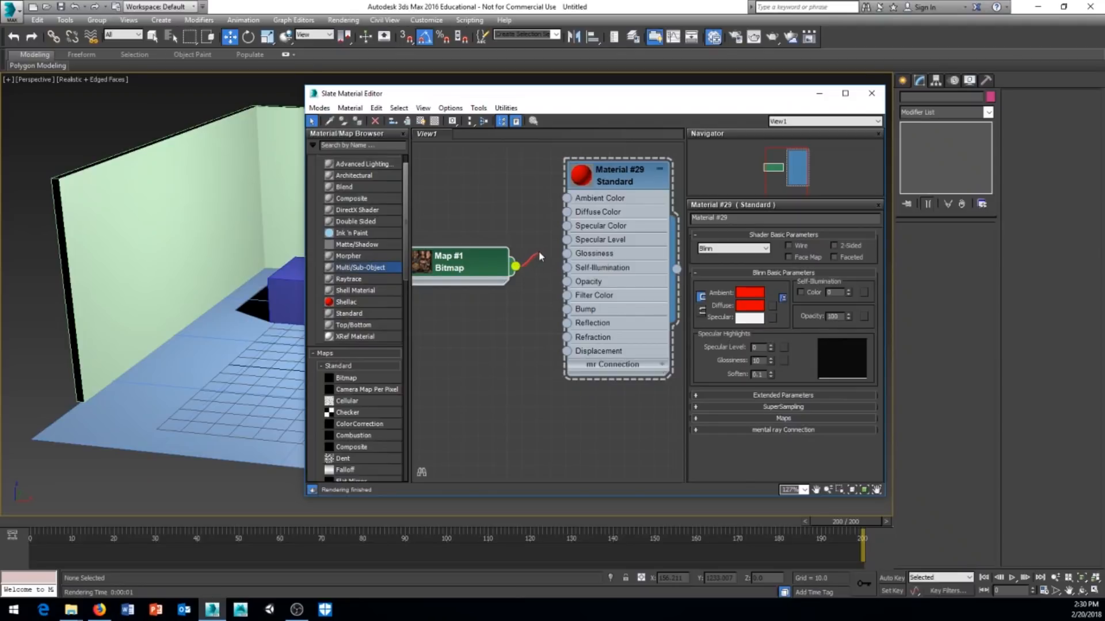
pyautogui.moveTo(540, 256); pyautogui.dragTo(566, 215)
pyautogui.moveTo(483, 257); pyautogui.dragTo(497, 260)
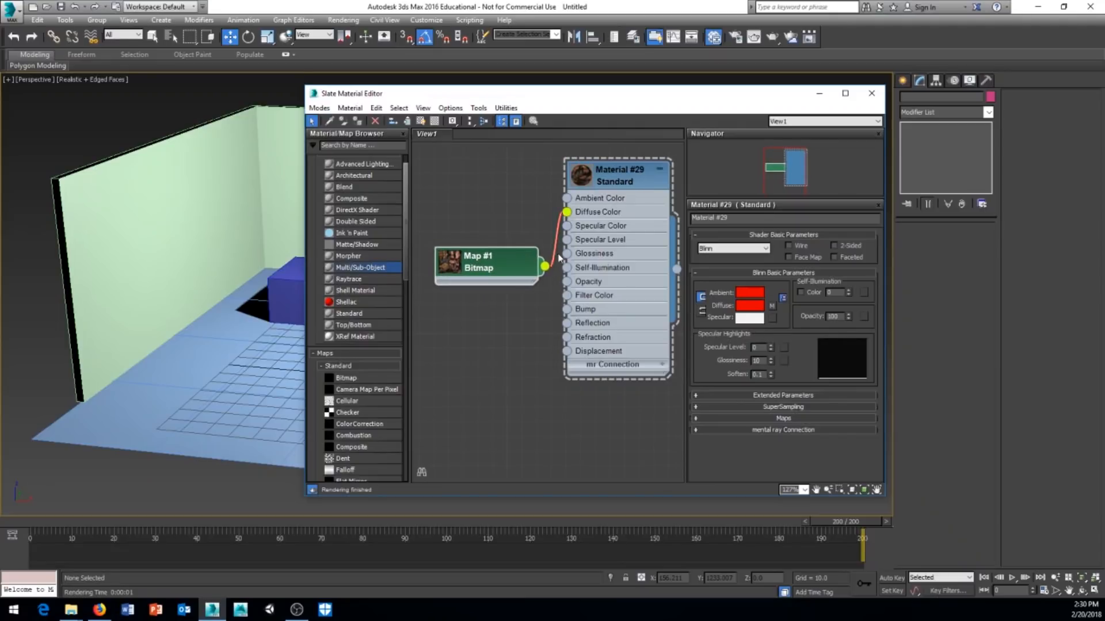
pyautogui.moveTo(525, 248); pyautogui.dragTo(511, 190)
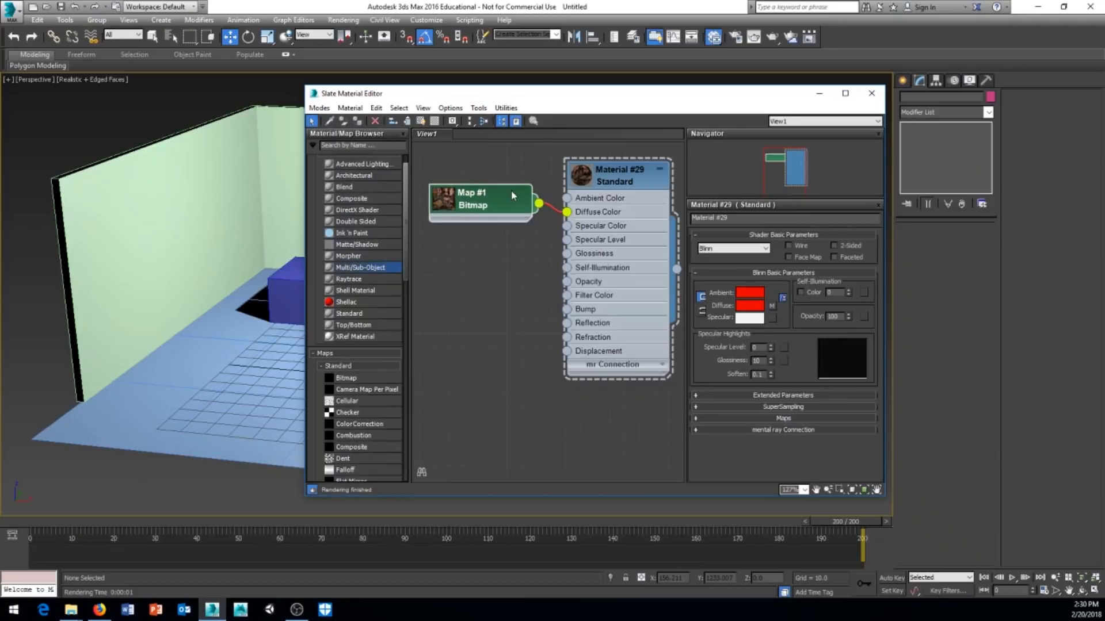
# Step: Add a Normal Bump map below the bitmap and connect it to the Standard material's Bump input
pyautogui.rightClick(589, 312)
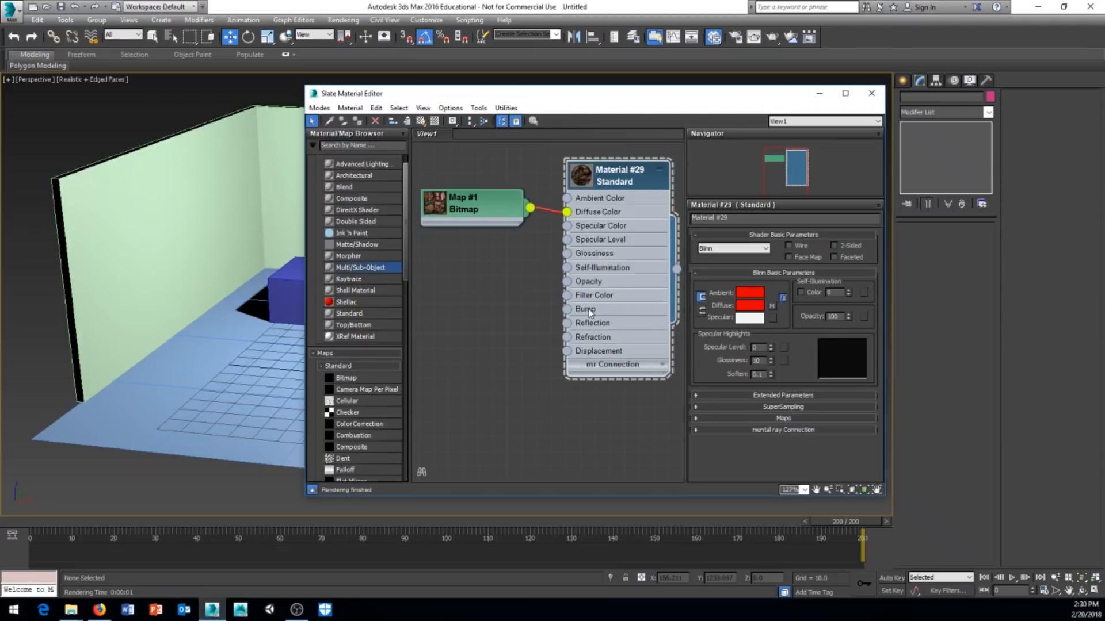
pyautogui.click(584, 312)
pyautogui.rightClick(498, 332)
pyautogui.moveTo(536, 344)
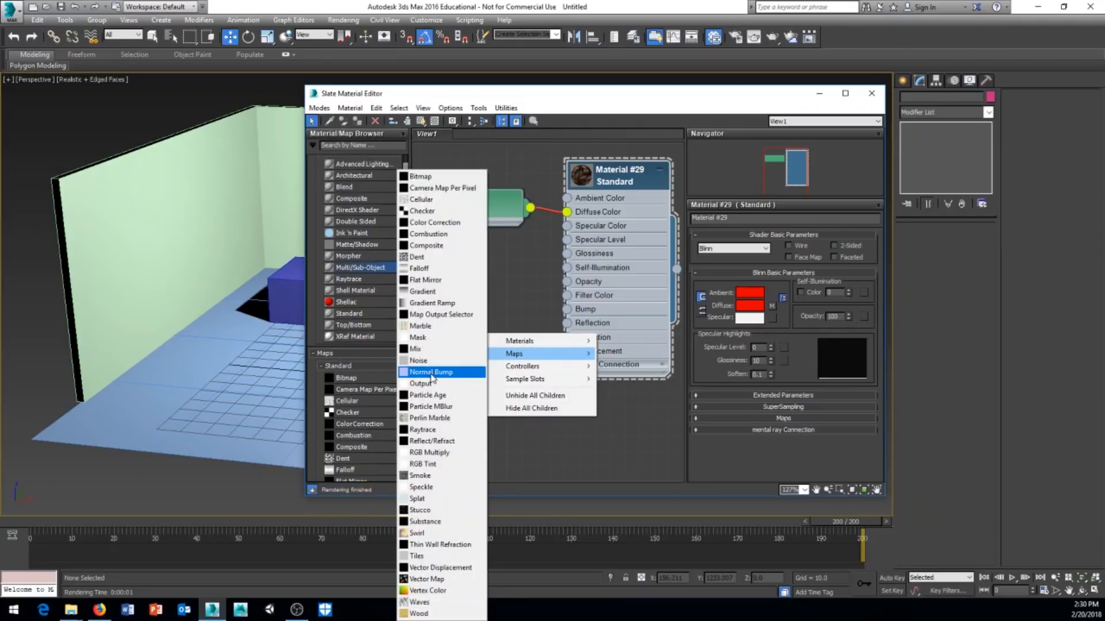
pyautogui.click(431, 373)
pyautogui.moveTo(535, 335); pyautogui.dragTo(568, 310)
pyautogui.moveTo(605, 384); pyautogui.dragTo(640, 362, button='middle')
# Step: Add a Bitmap map that loads CMan0002-M3-Head-N and connect it to the Normal input of the Normal Bump map
pyautogui.rightClick(458, 376)
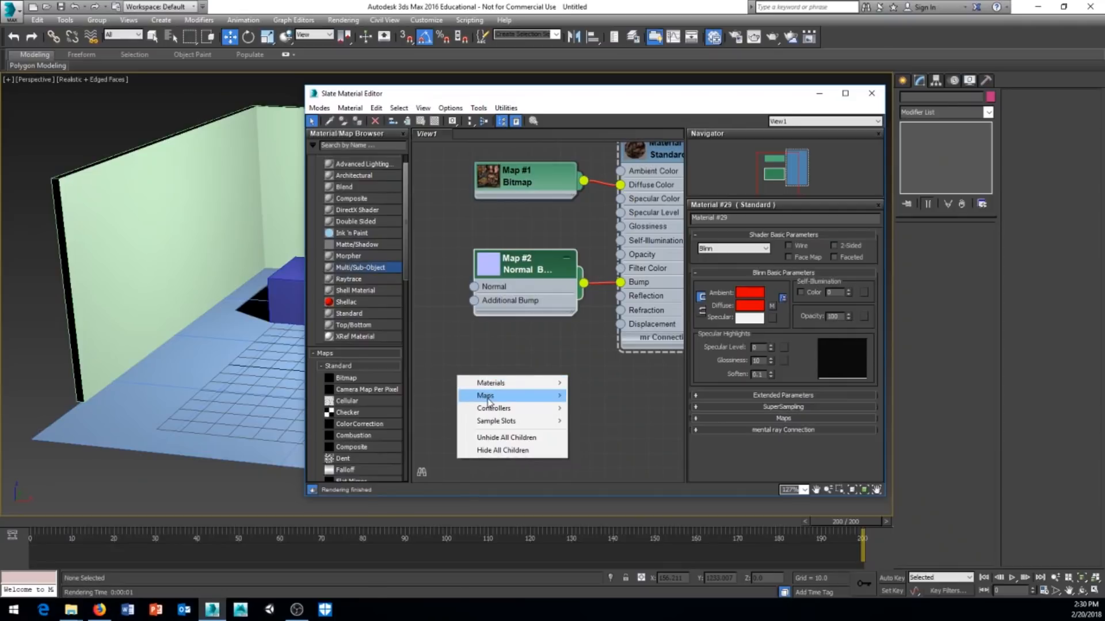
pyautogui.moveTo(486, 396)
pyautogui.click(402, 176)
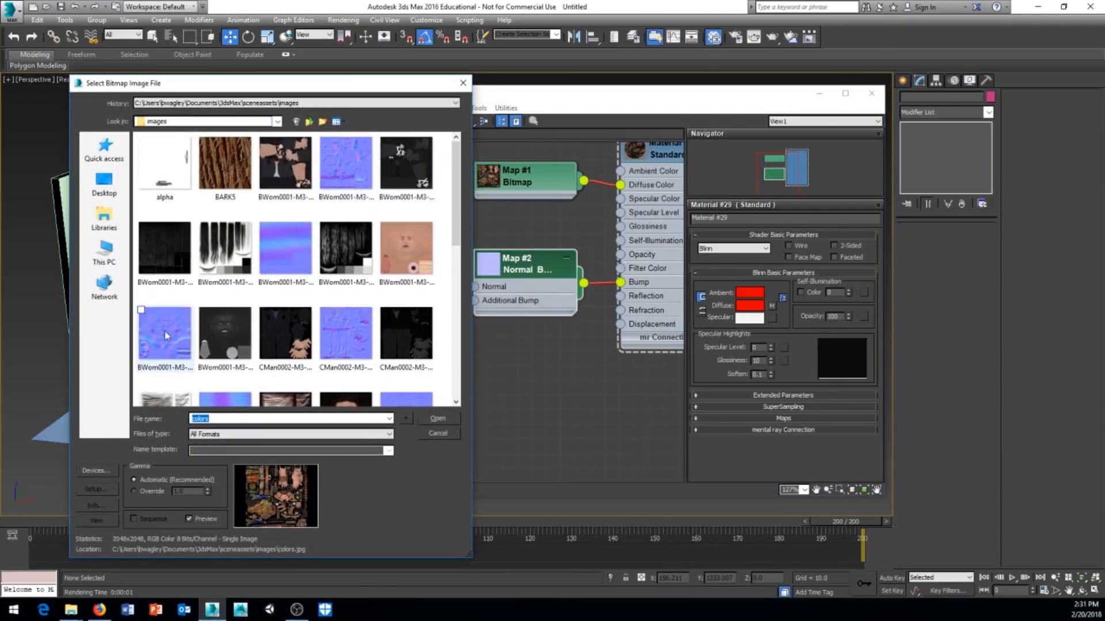
pyautogui.scroll(-2, 460, 241)
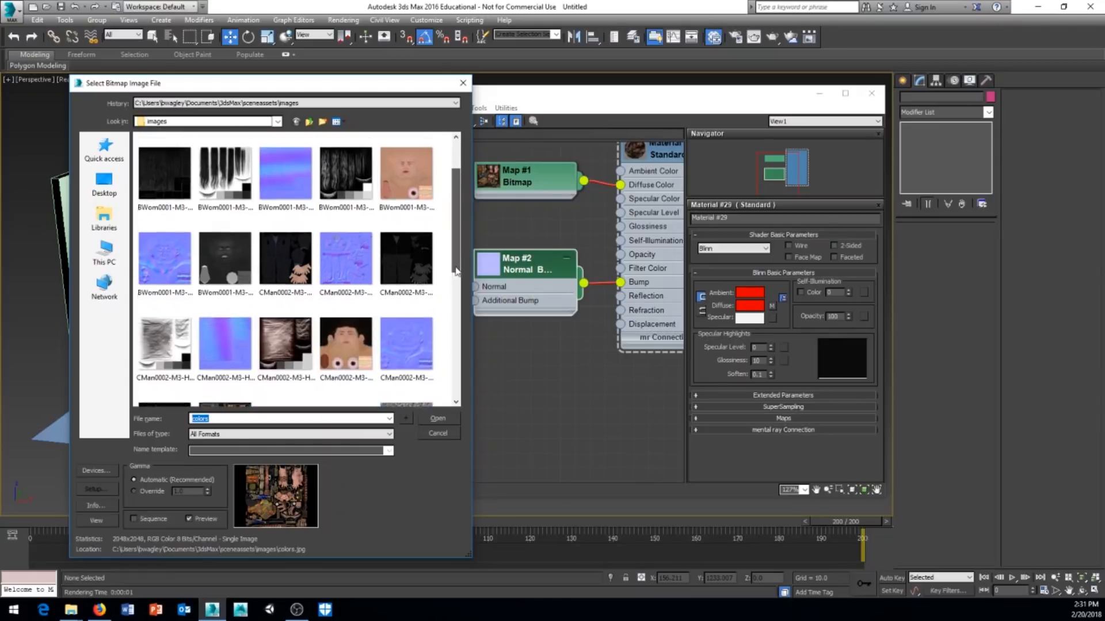
pyautogui.click(425, 391)
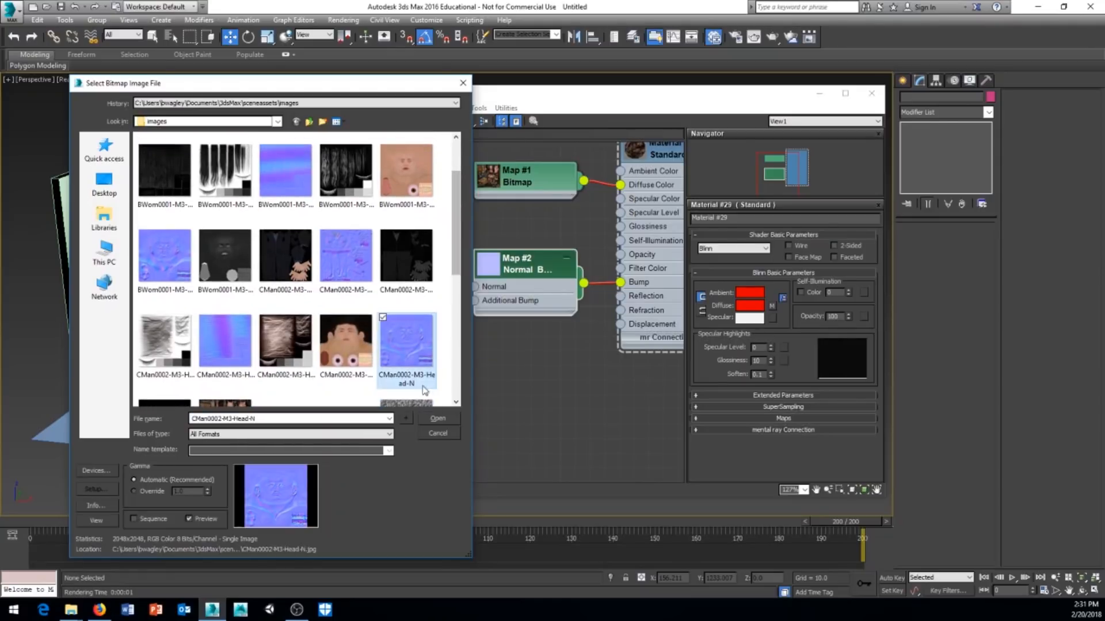
pyautogui.click(440, 421)
pyautogui.moveTo(525, 378); pyautogui.dragTo(593, 383, button='middle')
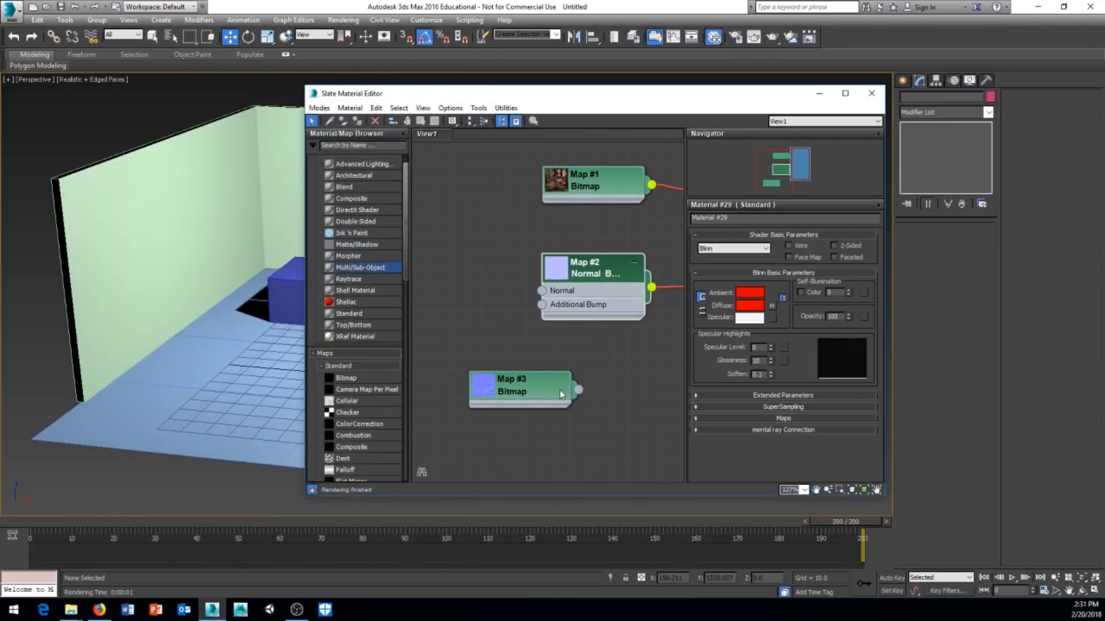
pyautogui.moveTo(538, 388); pyautogui.dragTo(541, 291)
pyautogui.moveTo(611, 281); pyautogui.dragTo(534, 293, button='middle')
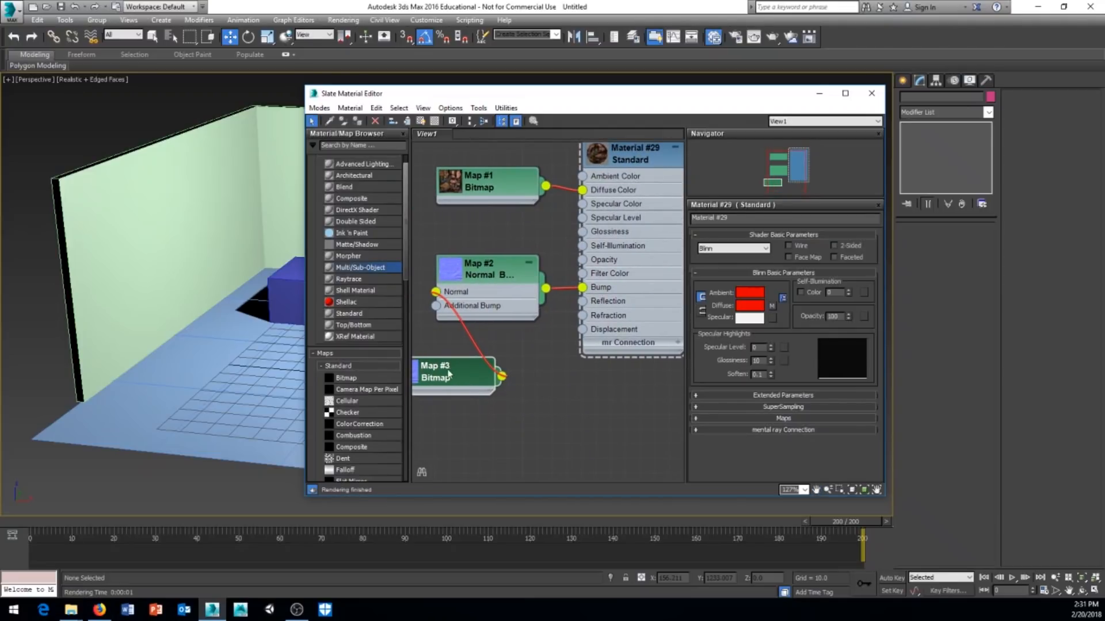
# Step: Rearrange the map nodes so the normal map's Bitmap sits between the diffuse Bitmap and the Normal Bump map
pyautogui.moveTo(456, 371); pyautogui.dragTo(499, 342)
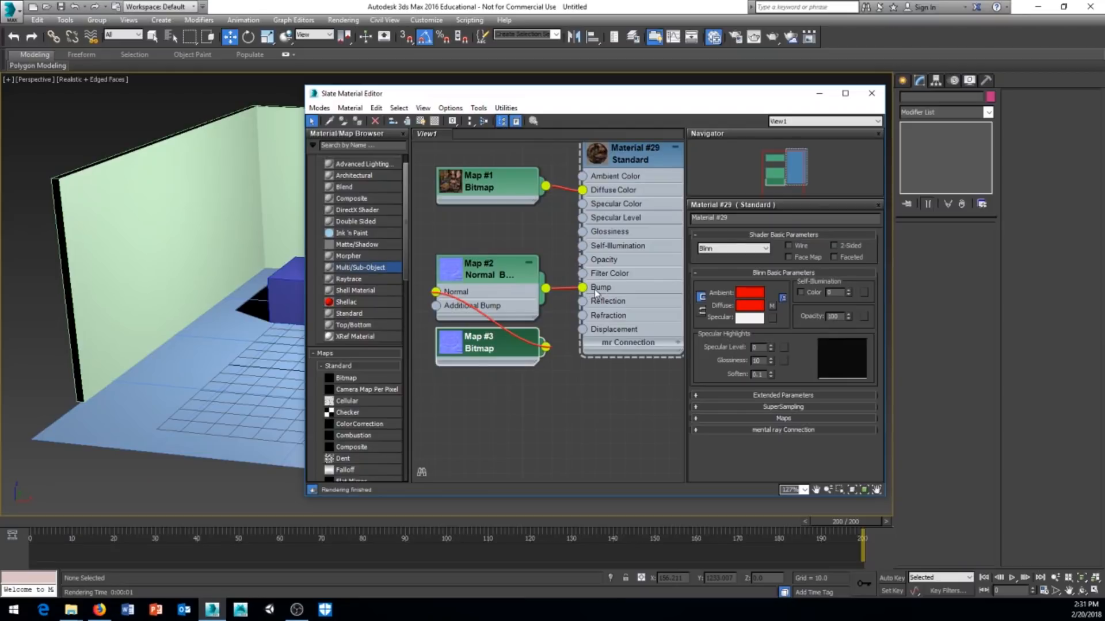
pyautogui.moveTo(595, 292); pyautogui.dragTo(567, 321, button='middle')
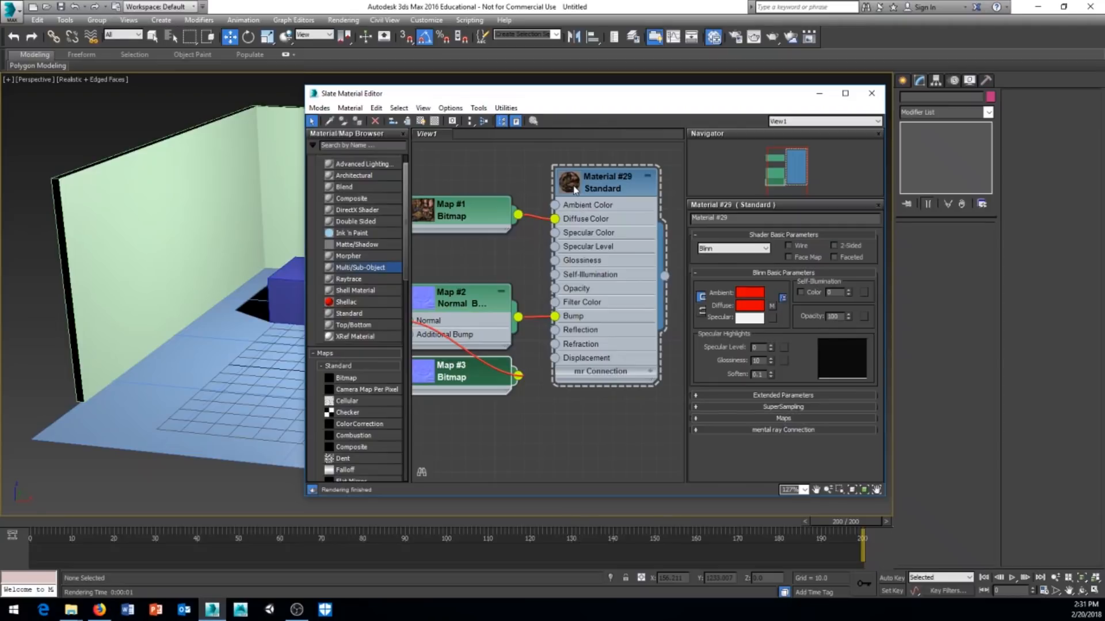
pyautogui.moveTo(523, 424)
pyautogui.mouseDown(button='middle')
pyautogui.moveTo(529, 417)
pyautogui.moveTo(516, 423)
pyautogui.mouseUp(button='middle')
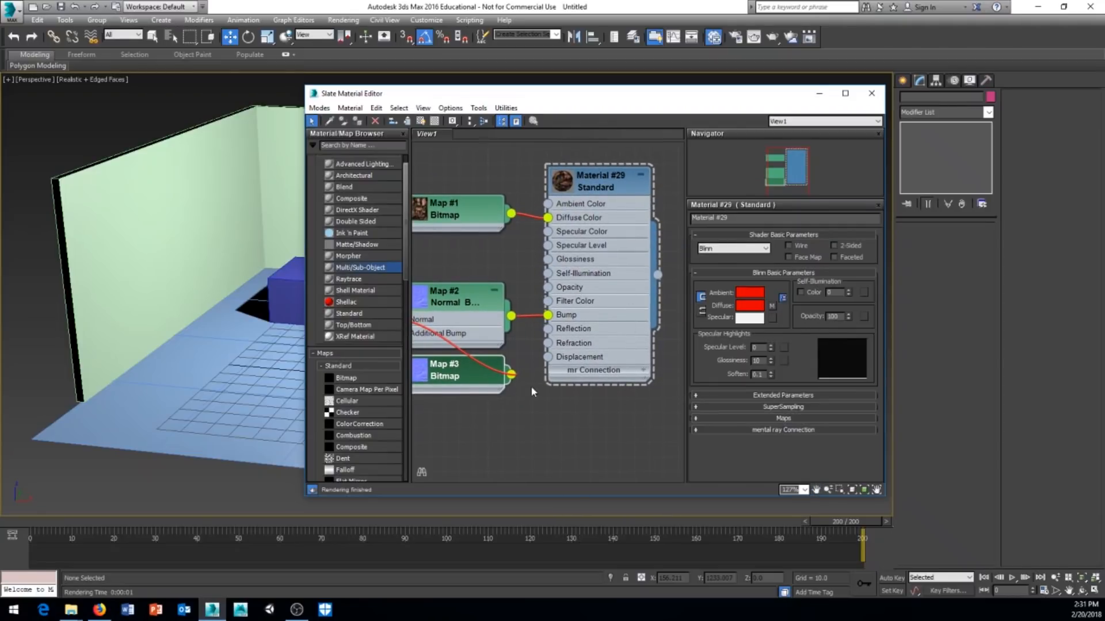
pyautogui.scroll(-3, 529, 387)
pyautogui.scroll(-2, 523, 385)
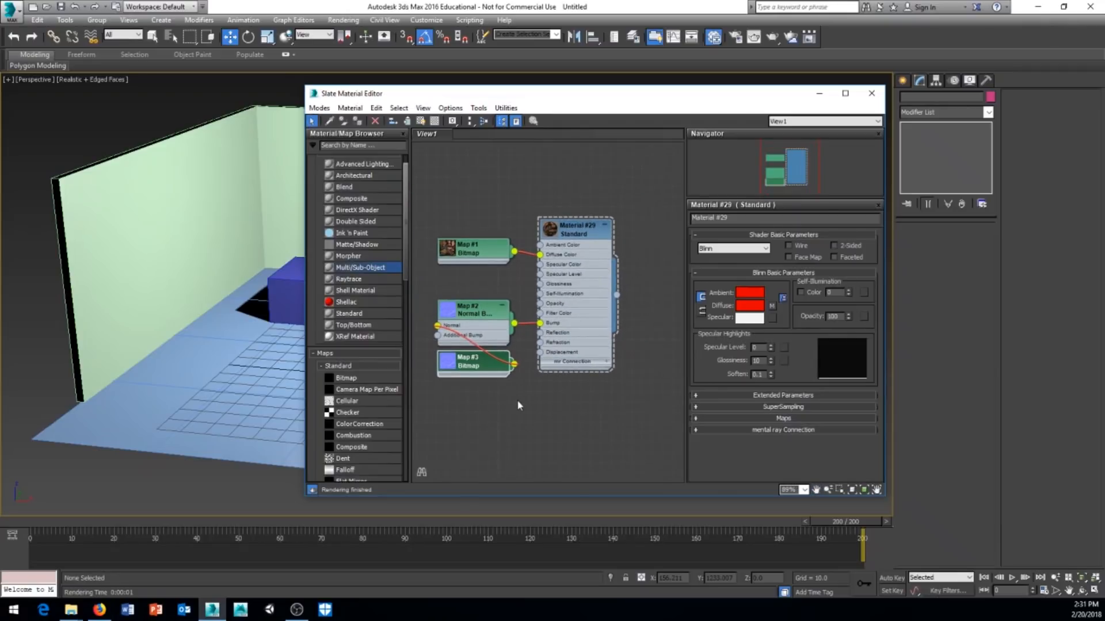
pyautogui.moveTo(519, 399); pyautogui.dragTo(513, 338, button='middle')
pyautogui.moveTo(458, 315); pyautogui.dragTo(457, 387)
pyautogui.moveTo(465, 260); pyautogui.dragTo(485, 293)
pyautogui.moveTo(471, 393); pyautogui.dragTo(481, 251)
# Step: Assign the Standard material to the sphere and show the shaded material in the viewport
pyautogui.moveTo(532, 104); pyautogui.dragTo(699, 108)
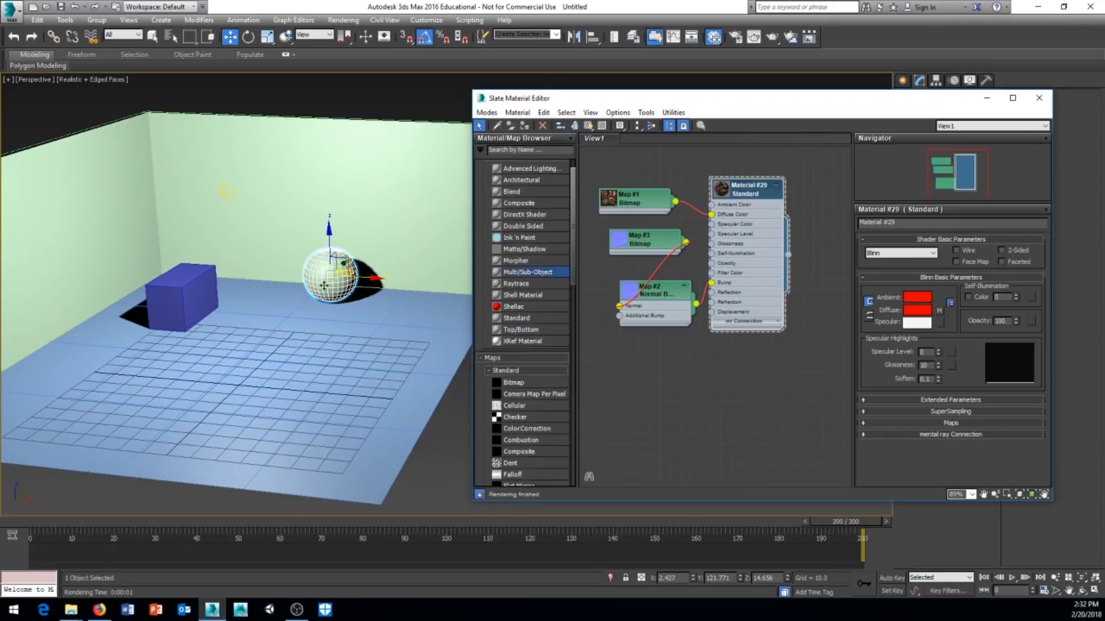
pyautogui.click(525, 126)
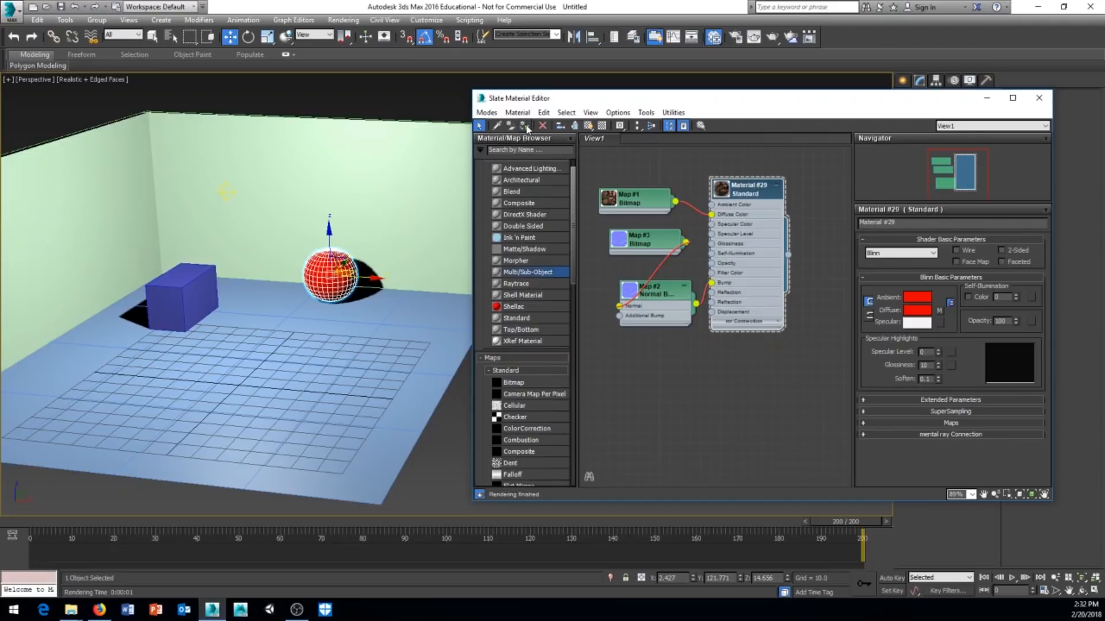
pyautogui.click(588, 127)
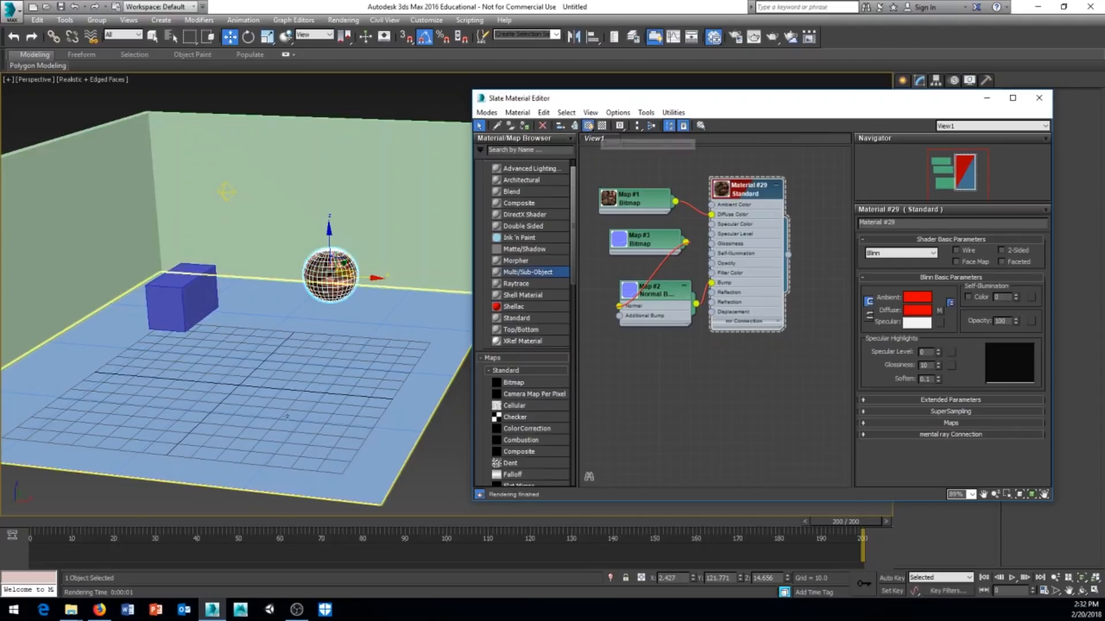
pyautogui.scroll(4, 329, 332)
pyautogui.scroll(4, 329, 331)
pyautogui.moveTo(363, 236); pyautogui.dragTo(319, 432, button='middle')
pyautogui.moveTo(349, 320); pyautogui.dragTo(327, 412, button='middle')
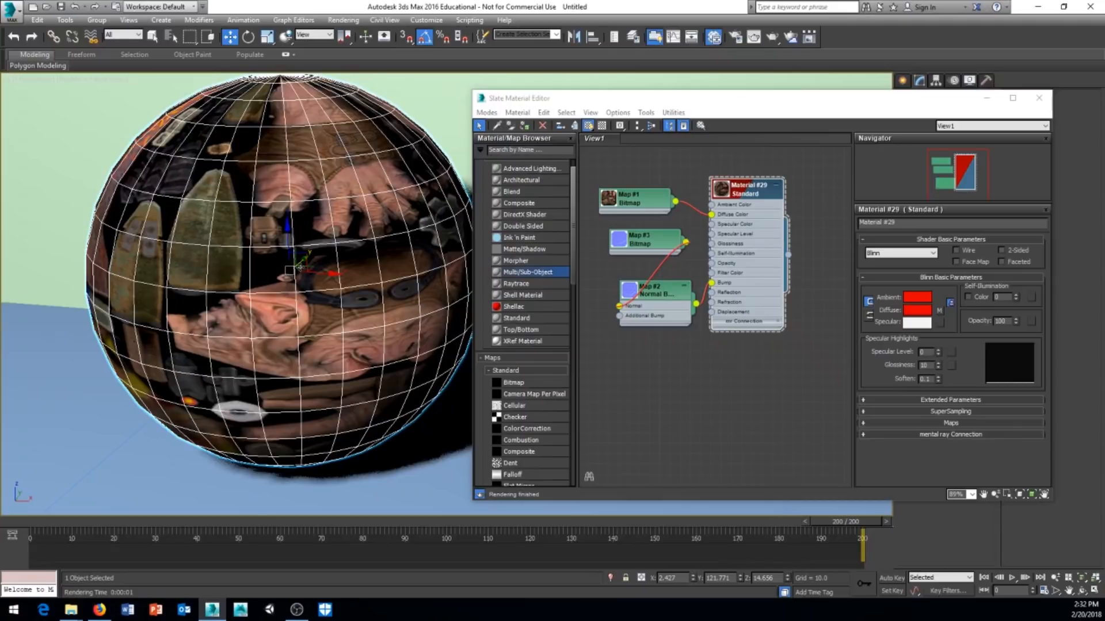
# Step: Switch to the Compact Material Editor, move it clear of the sphere, and select the first sample slot
pyautogui.click(487, 113)
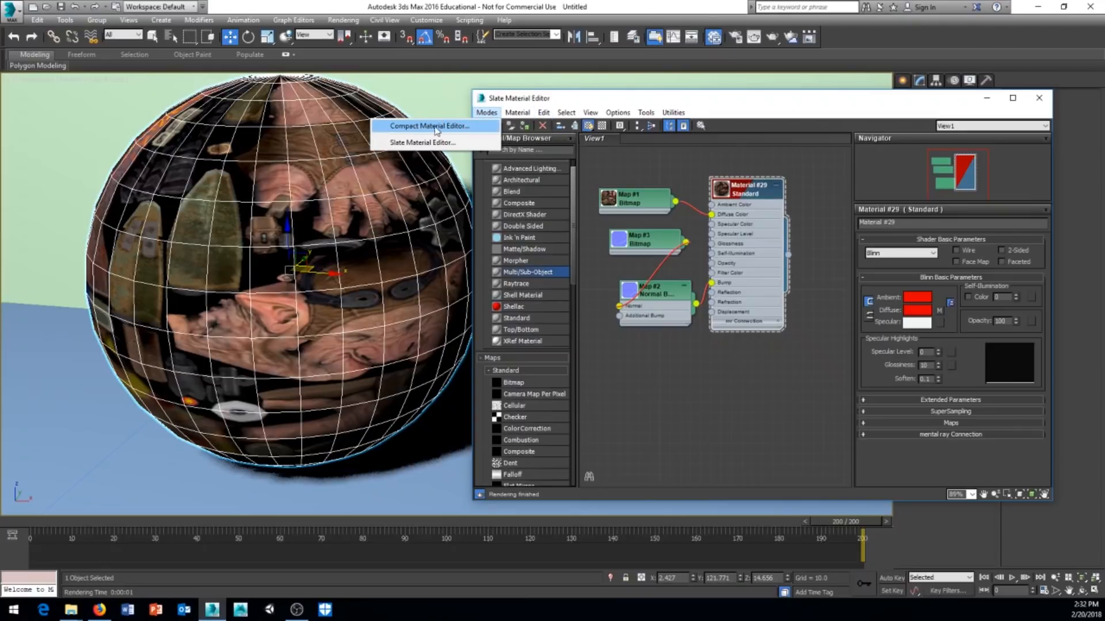
pyautogui.click(441, 130)
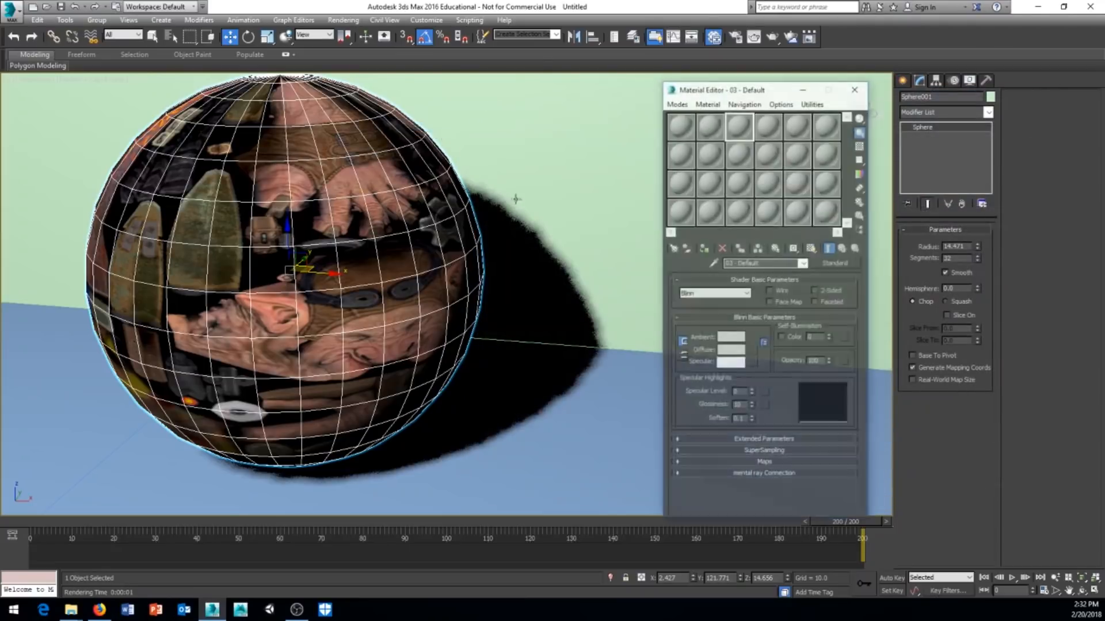
pyautogui.moveTo(724, 96); pyautogui.dragTo(632, 85)
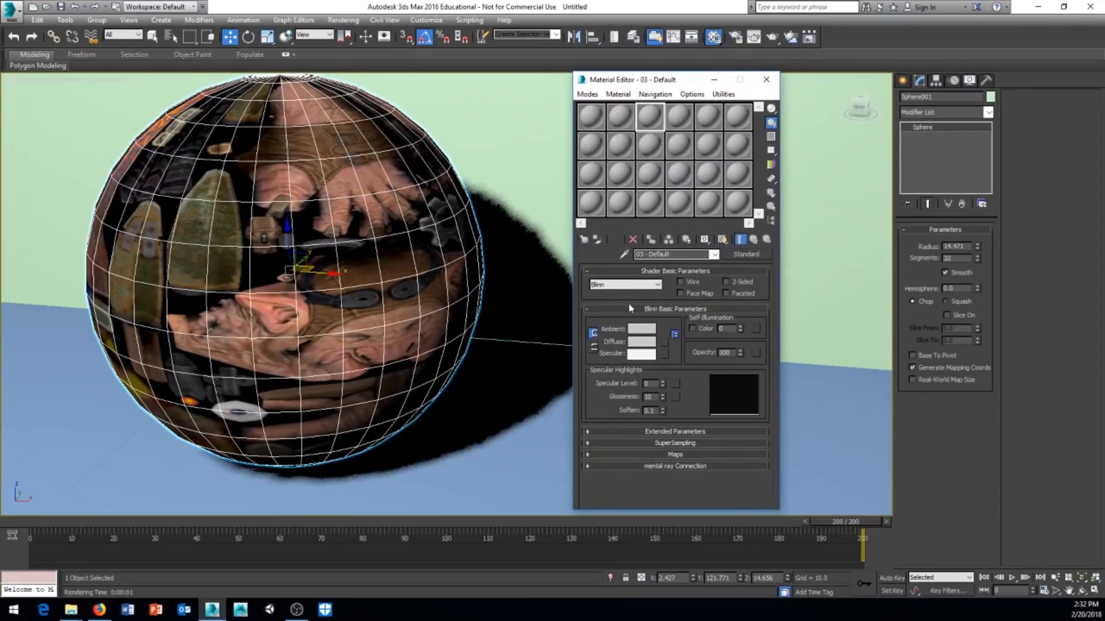
pyautogui.scroll(-8, 290, 309)
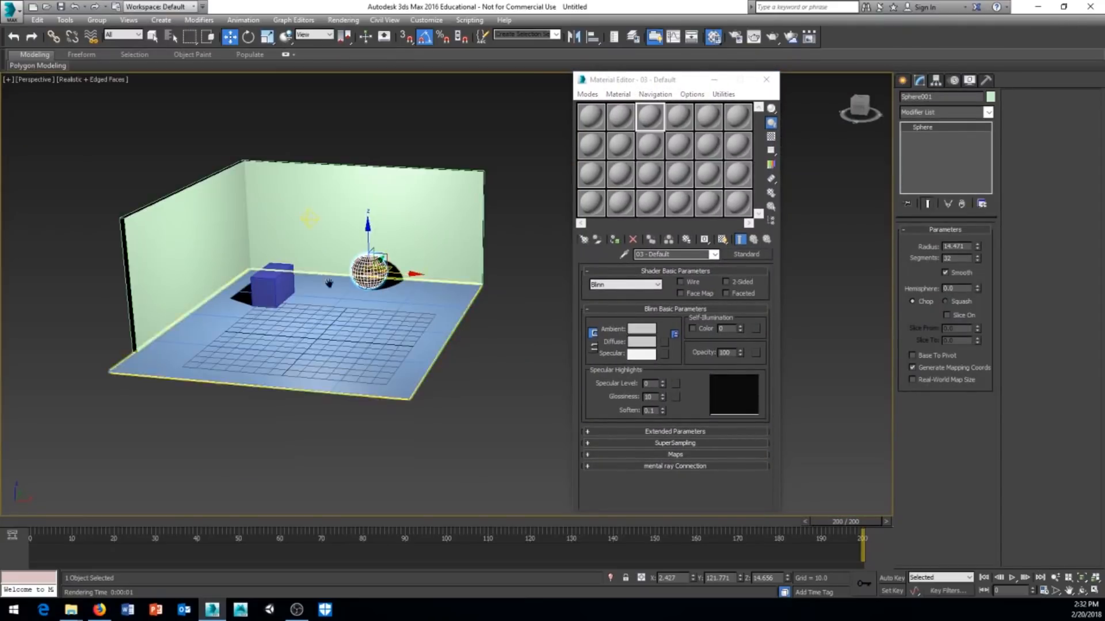
pyautogui.scroll(5, 374, 315)
pyautogui.moveTo(375, 315); pyautogui.dragTo(377, 298, button='middle')
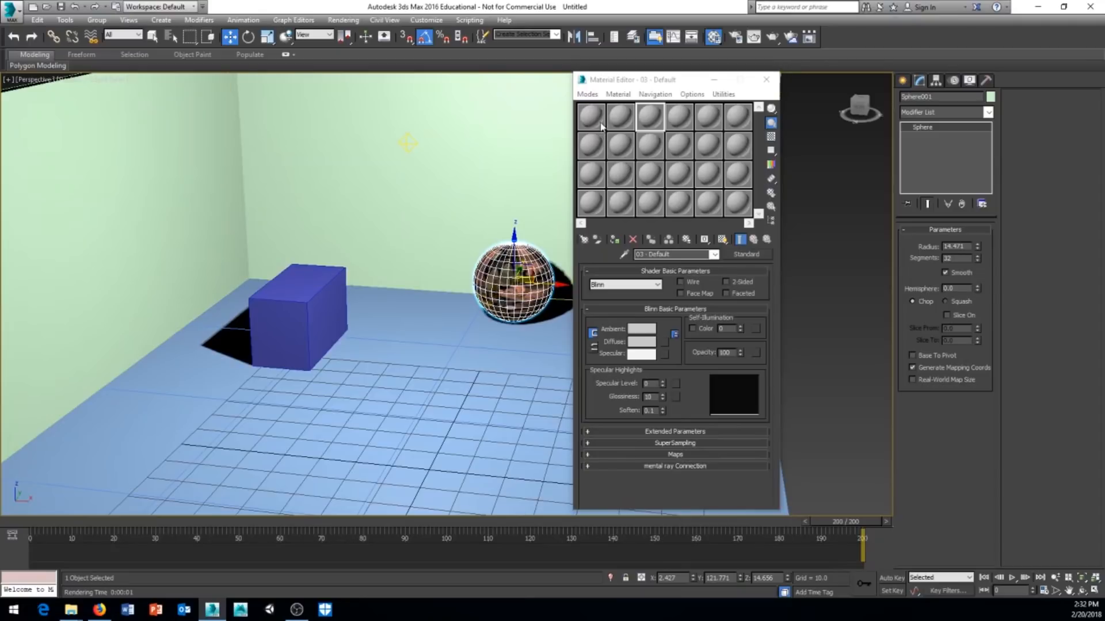
pyautogui.click(593, 118)
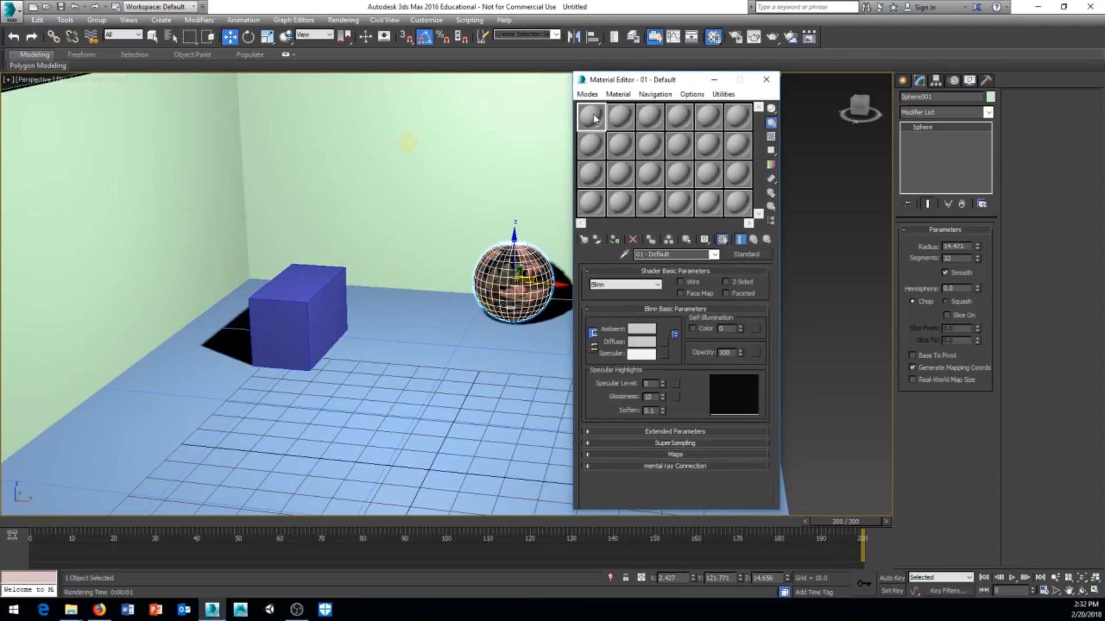
# Step: Cycle the sample slot layout through 3X2 and 5X3 and back to 6X4
pyautogui.click(691, 94)
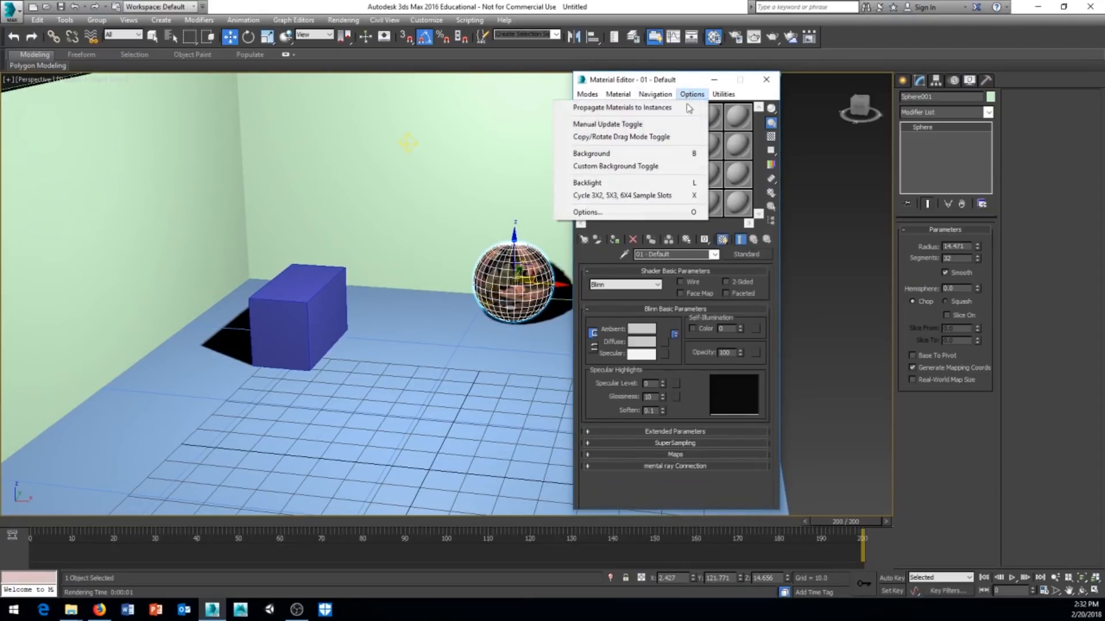
pyautogui.click(625, 193)
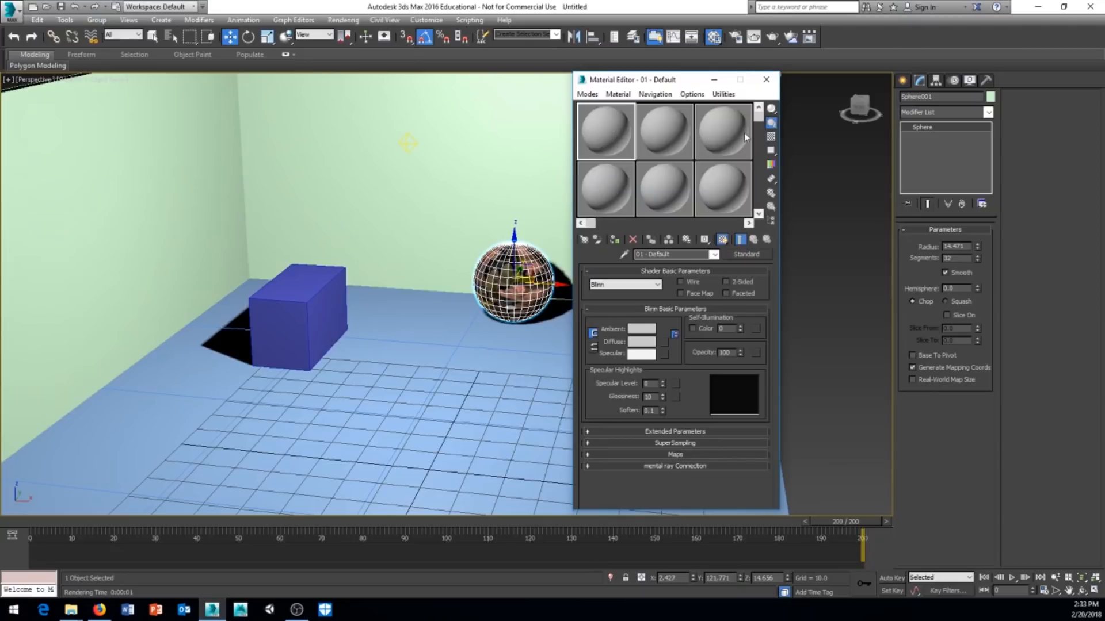
pyautogui.click(691, 94)
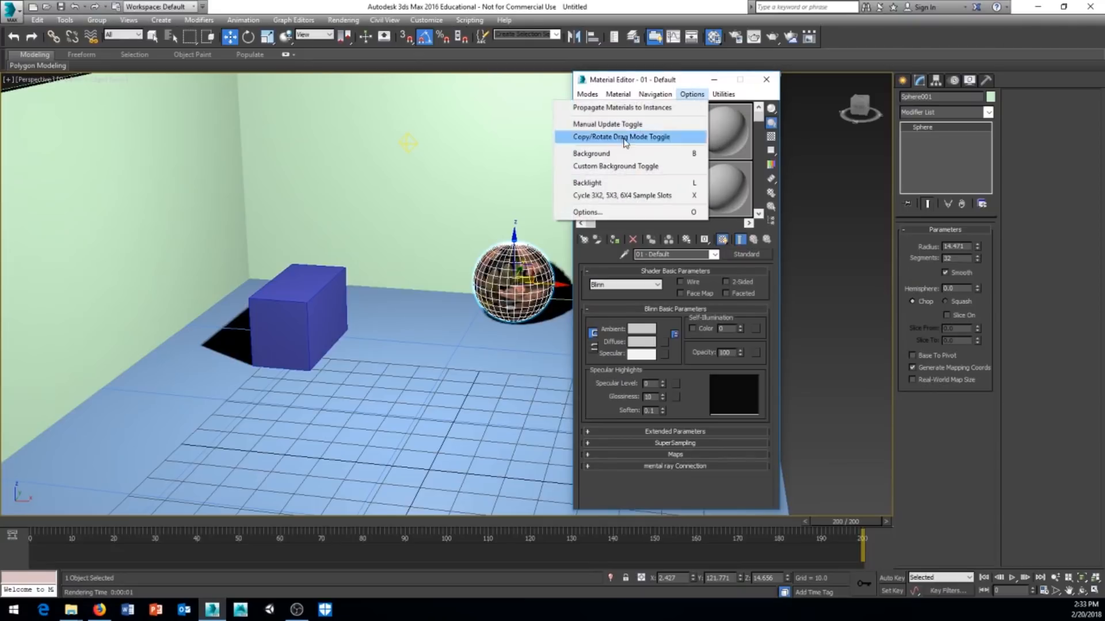
pyautogui.click(623, 196)
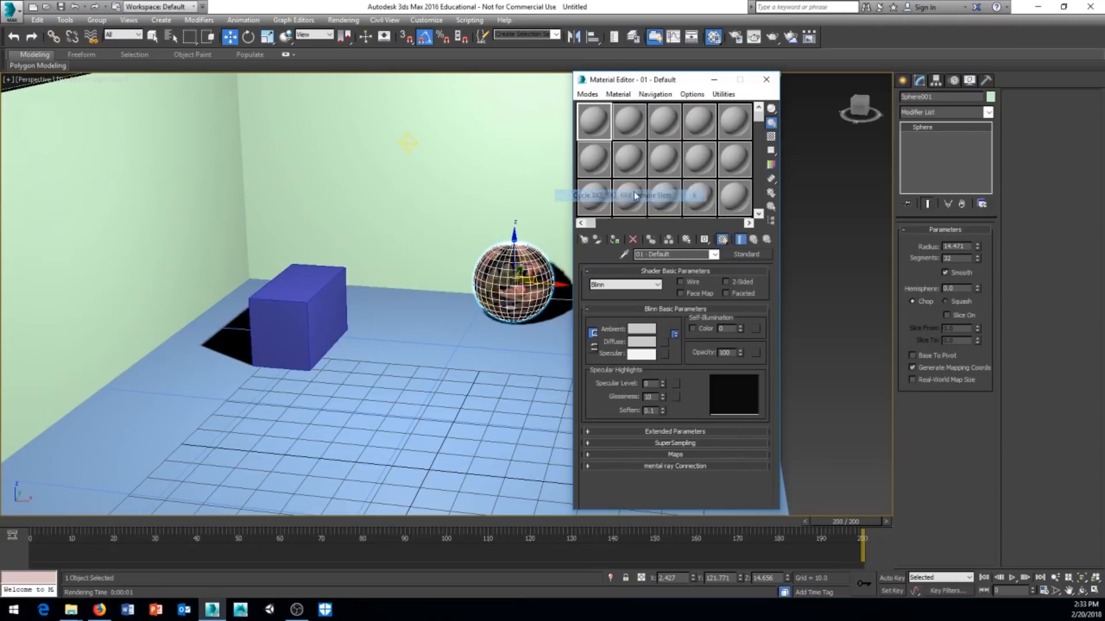
pyautogui.click(692, 94)
pyautogui.moveTo(655, 94)
pyautogui.moveTo(691, 94)
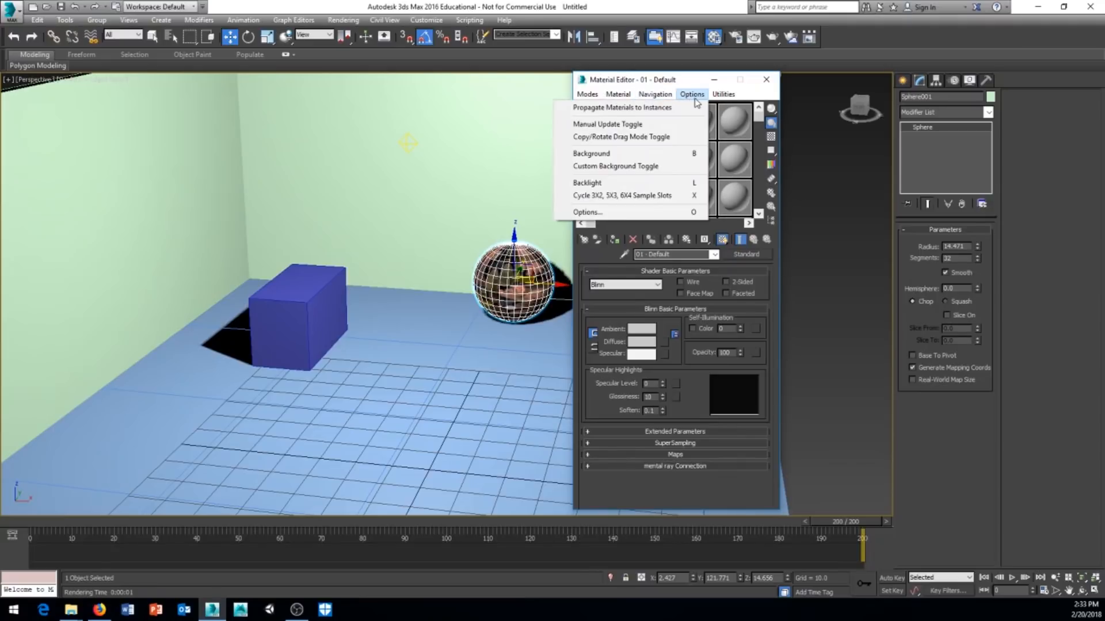
pyautogui.click(650, 197)
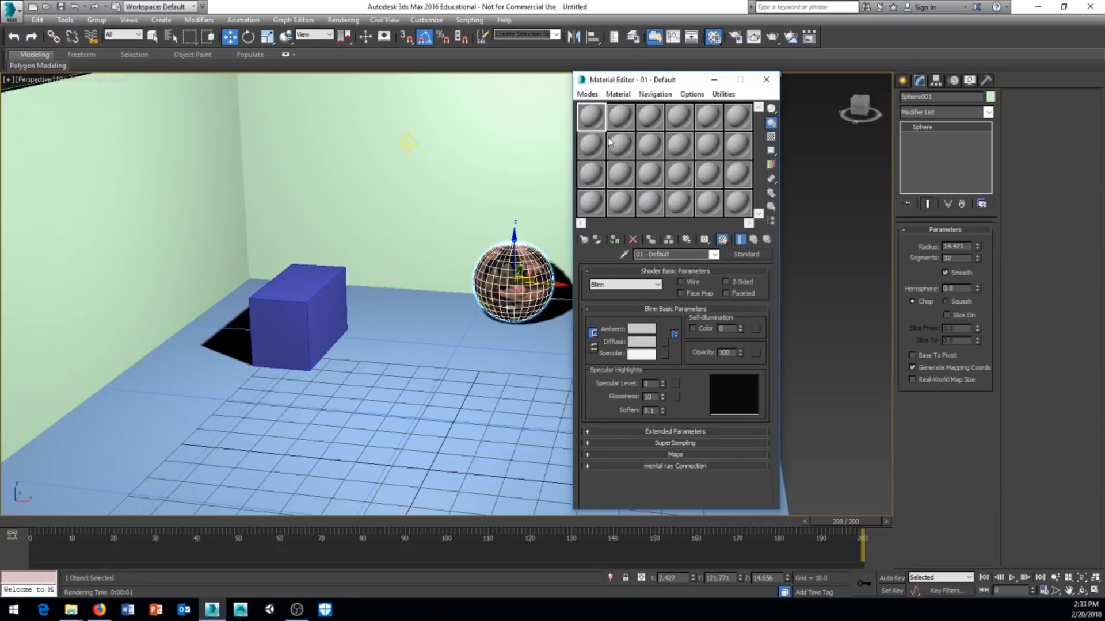
# Step: Set the diffuse color of material 01 - Default to a strongly saturated pinkish red
pyautogui.moveTo(507, 290); pyautogui.dragTo(444, 246, button='middle')
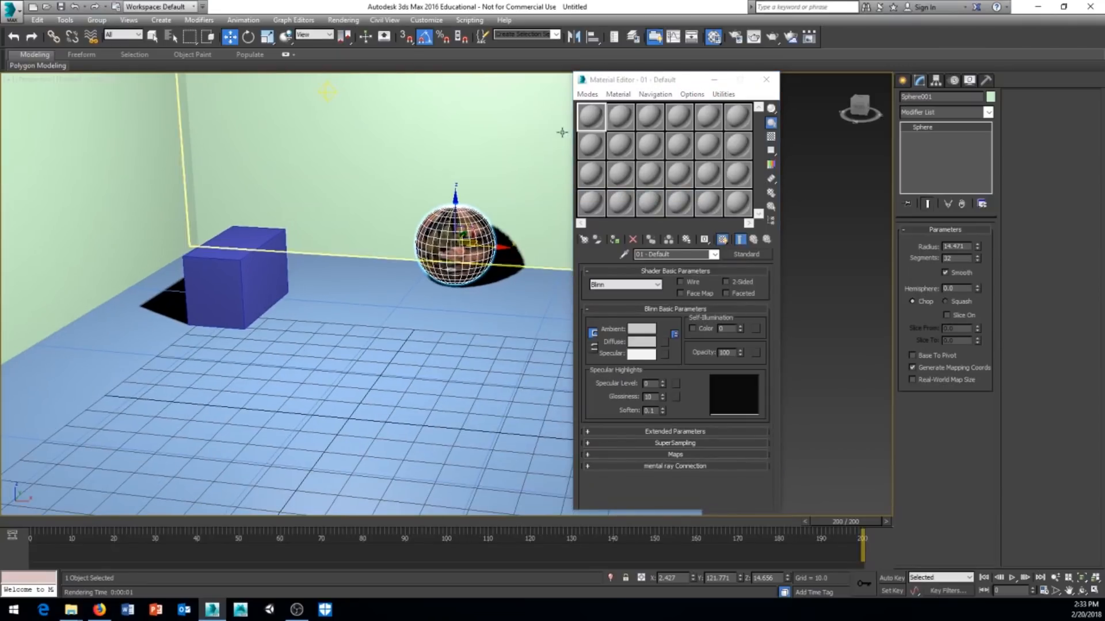
pyautogui.moveTo(423, 327); pyautogui.dragTo(363, 345, button='middle')
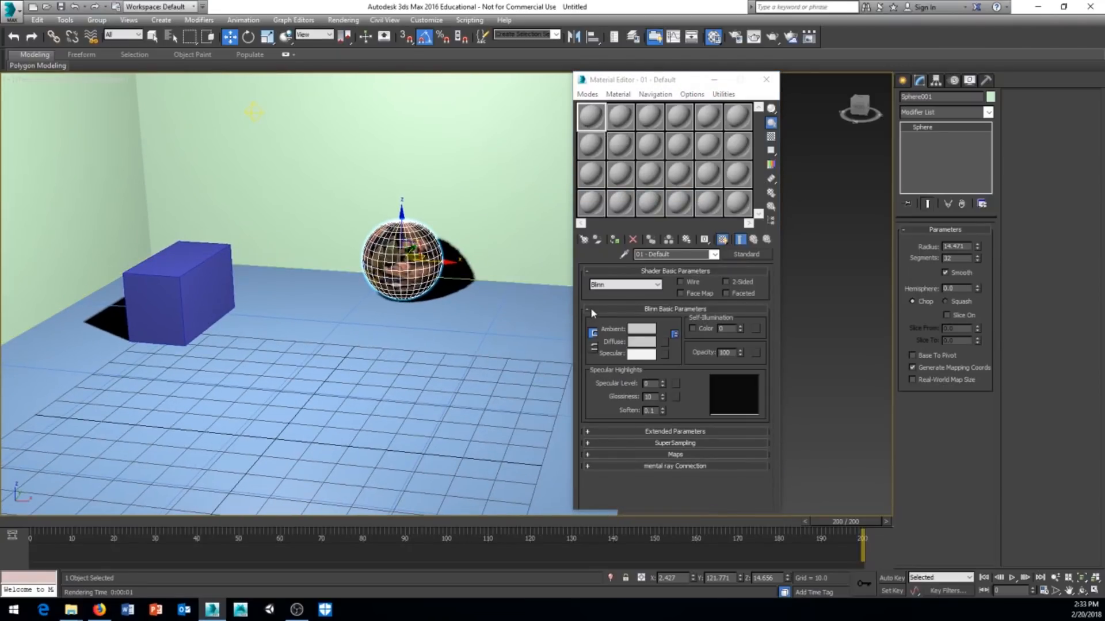
pyautogui.click(643, 343)
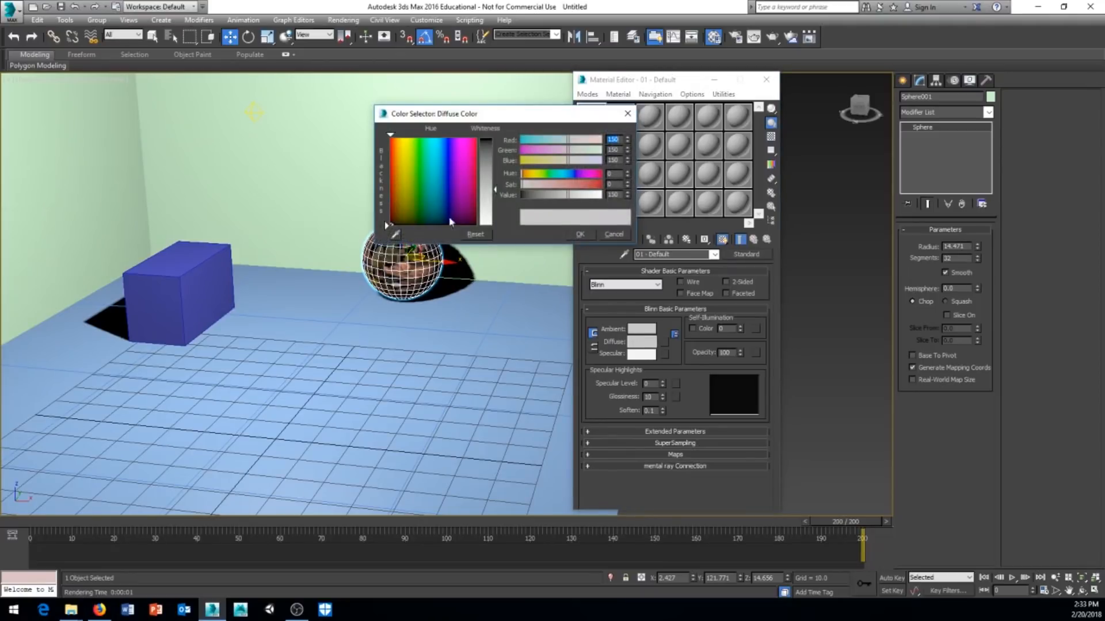
pyautogui.click(475, 187)
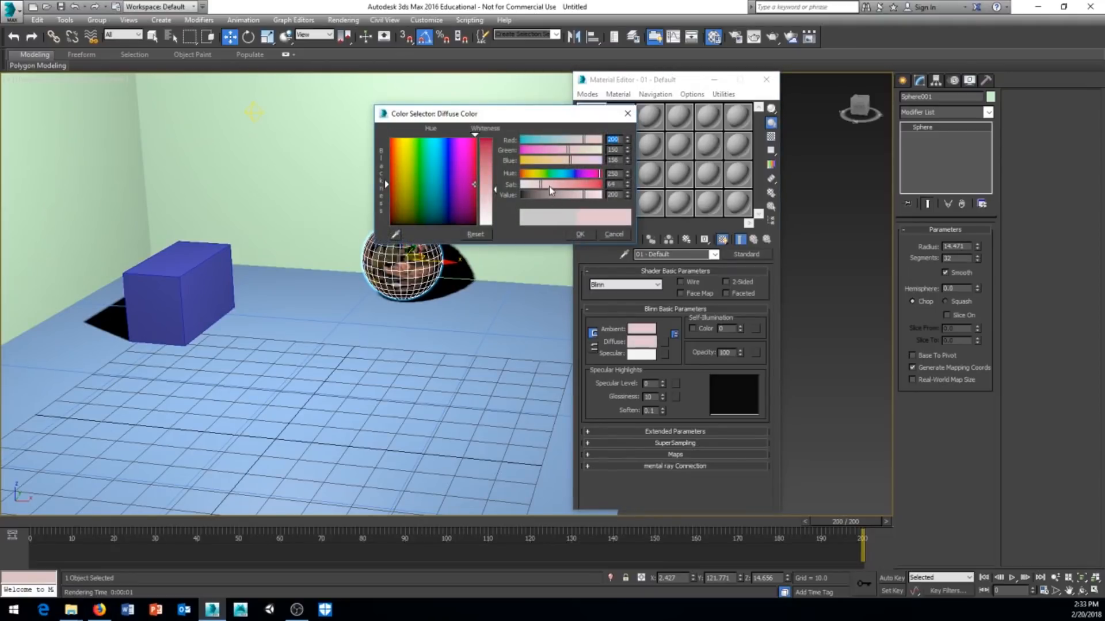
pyautogui.moveTo(549, 187); pyautogui.dragTo(607, 186)
pyautogui.click(591, 234)
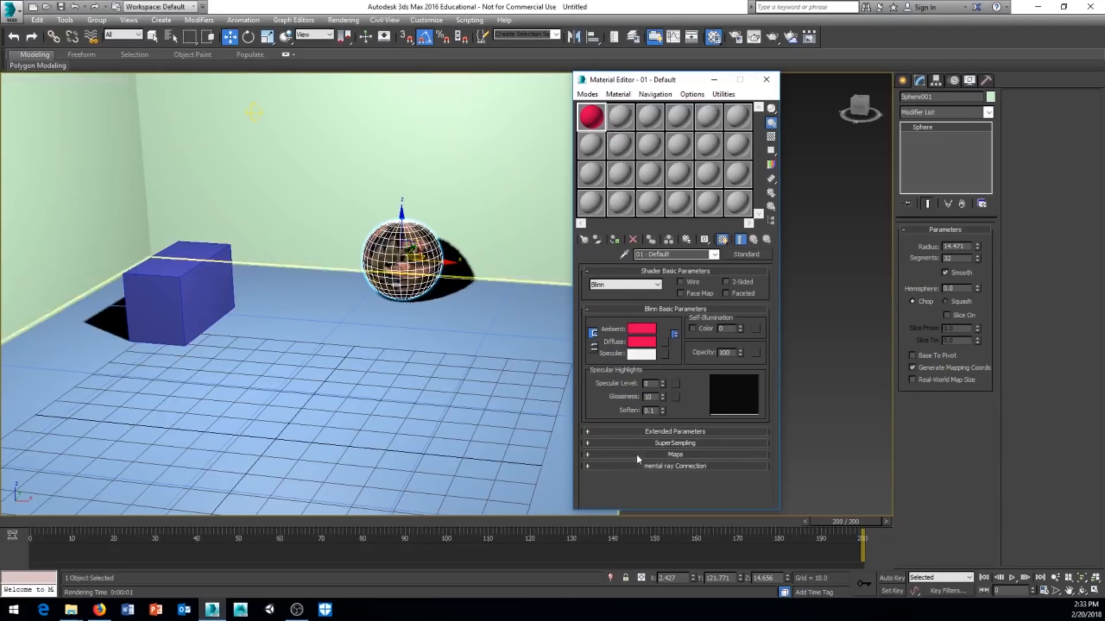
# Step: Load the image file colors as a Bitmap in the Diffuse Color map slot and return to the parent material
pyautogui.click(618, 456)
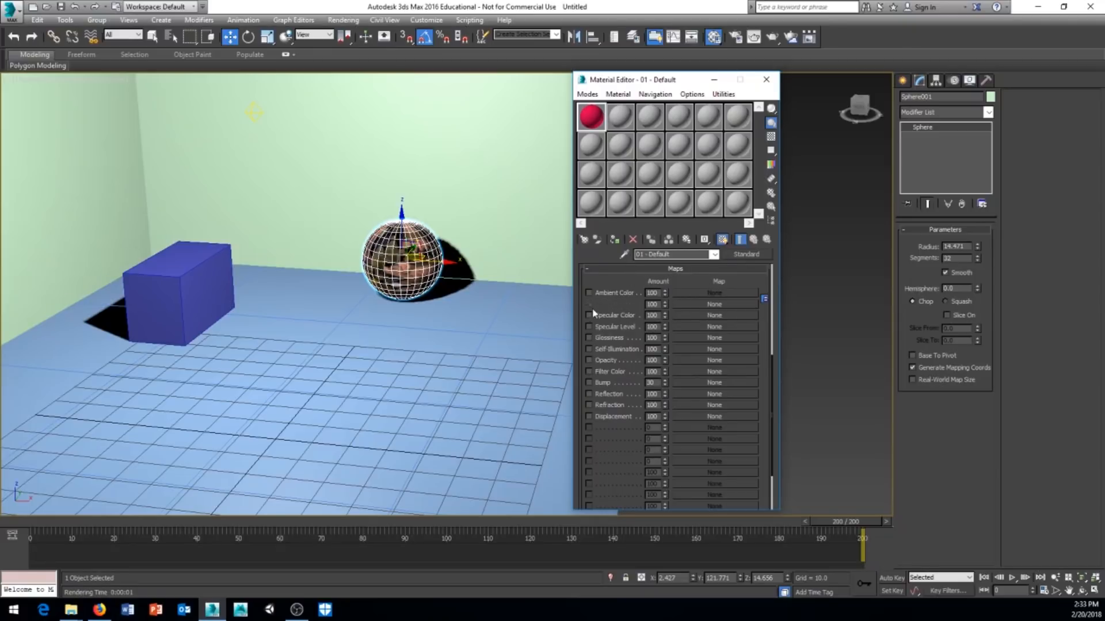
pyautogui.click(695, 304)
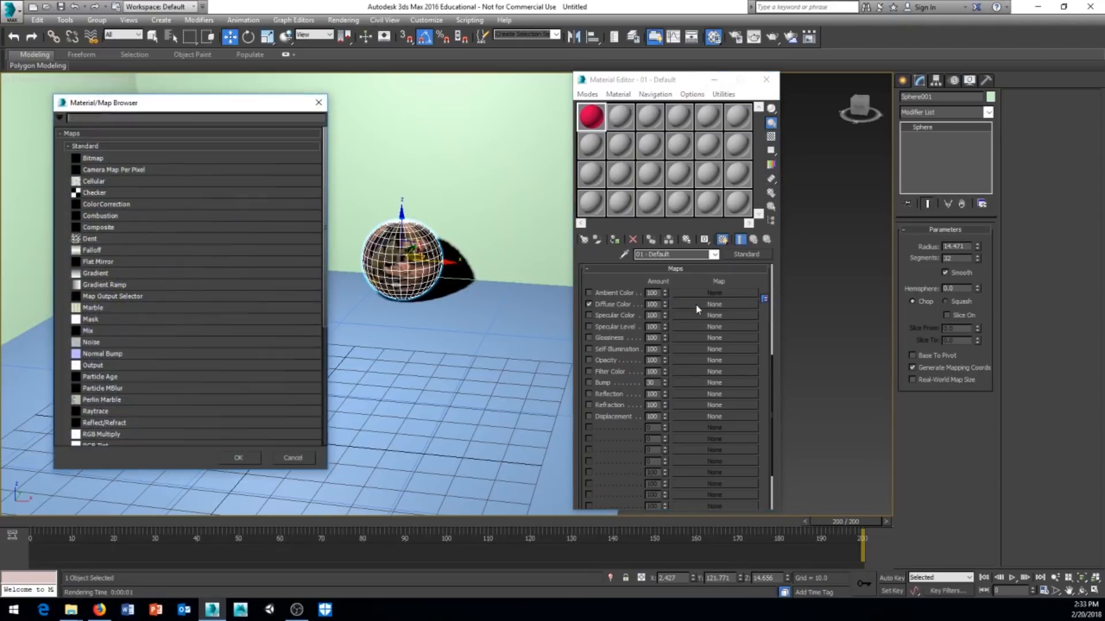
pyautogui.doubleClick(94, 159)
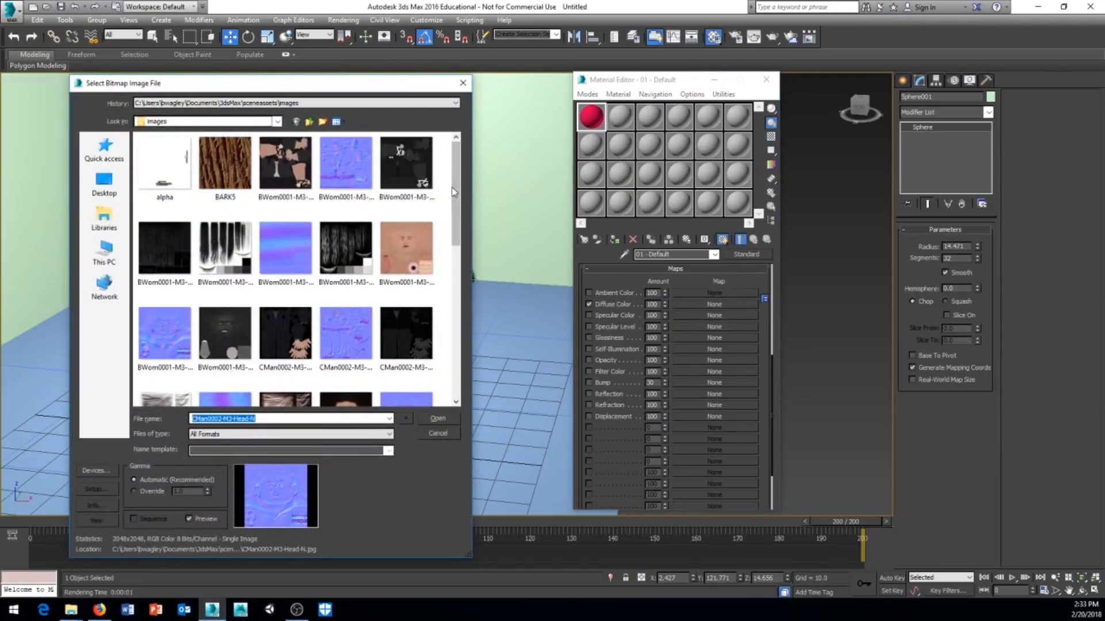
pyautogui.moveTo(451, 188); pyautogui.dragTo(451, 309)
pyautogui.click(210, 223)
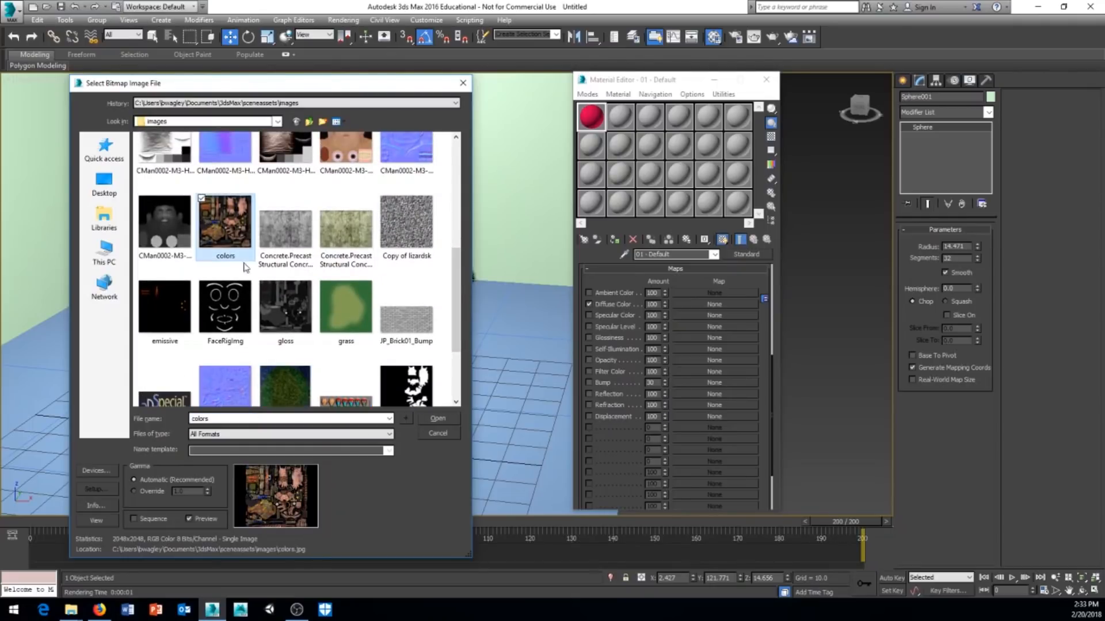
pyautogui.click(445, 422)
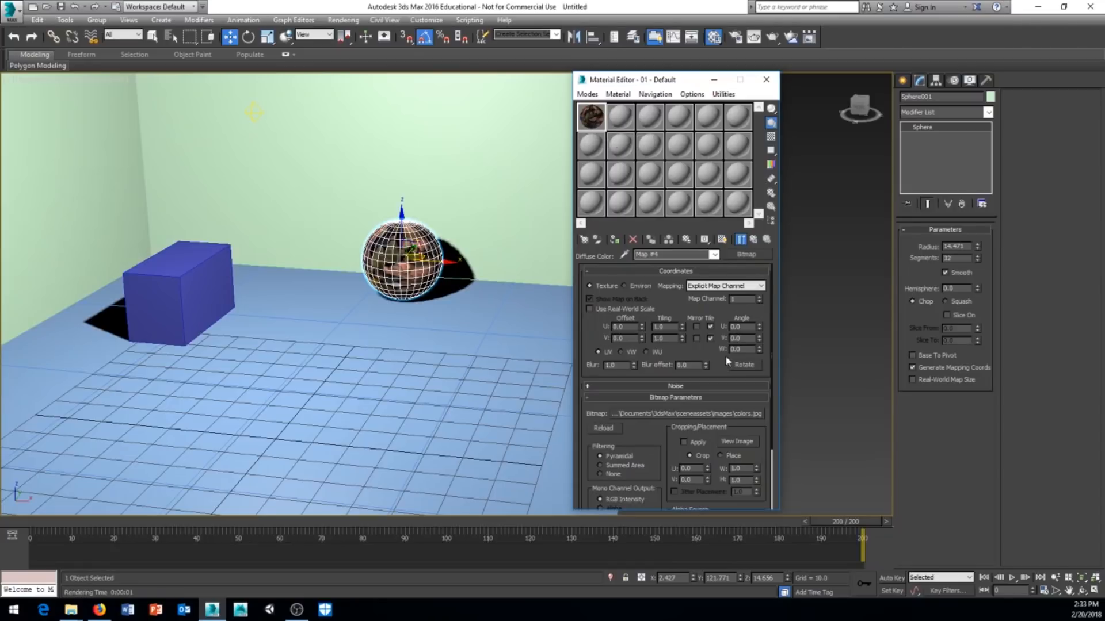
pyautogui.moveTo(619, 403)
pyautogui.mouseDown()
pyautogui.moveTo(621, 284)
pyautogui.moveTo(620, 418)
pyautogui.mouseUp()
pyautogui.click(754, 241)
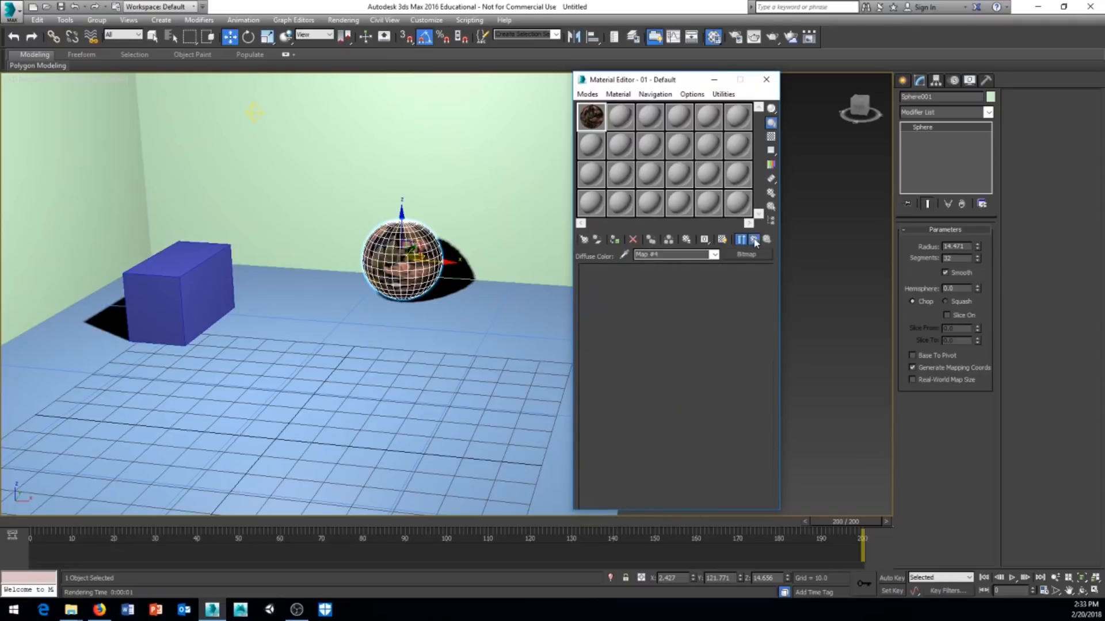
# Step: Set the Bump amount to 100 and assign a Normal Bump map to the Bump slot
pyautogui.moveTo(616, 280)
pyautogui.mouseDown()
pyautogui.moveTo(609, 461)
pyautogui.moveTo(620, 283)
pyautogui.mouseUp()
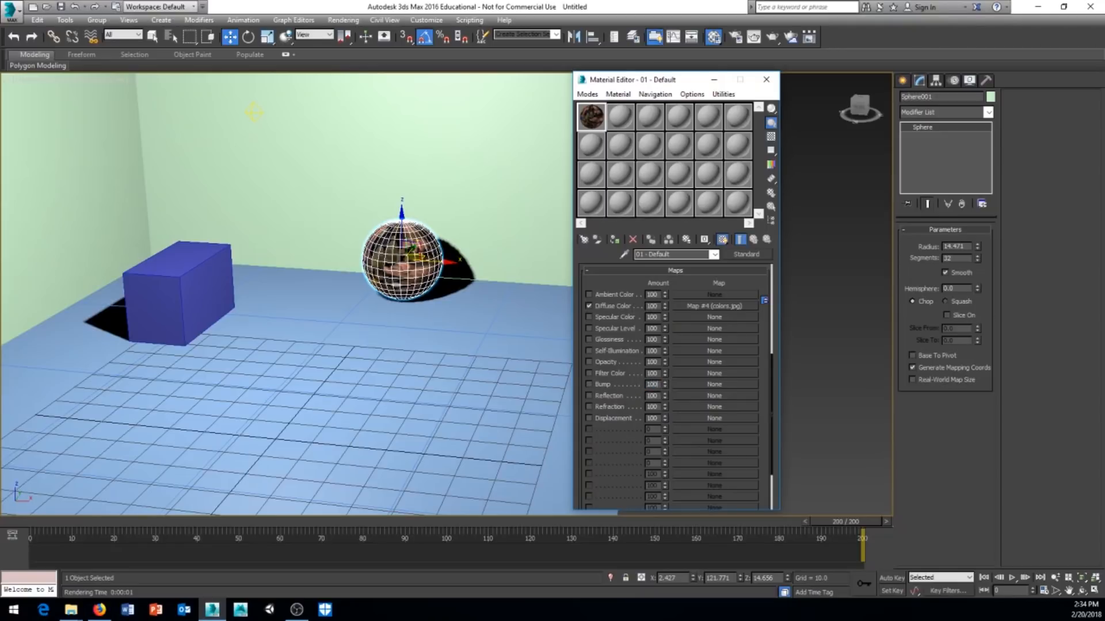
pyautogui.click(695, 385)
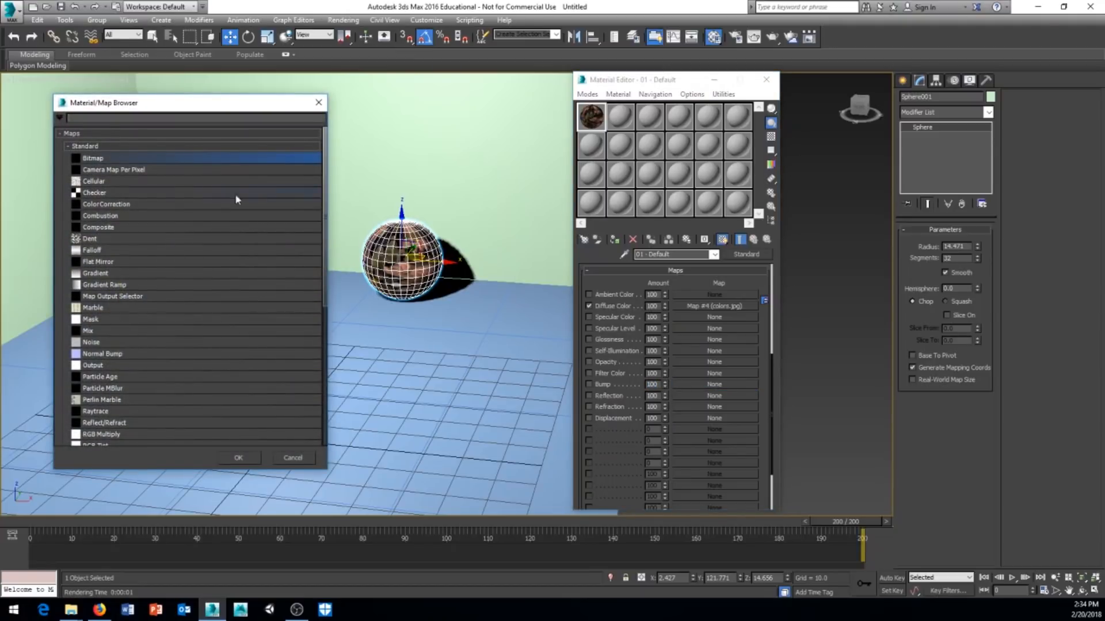
pyautogui.doubleClick(105, 354)
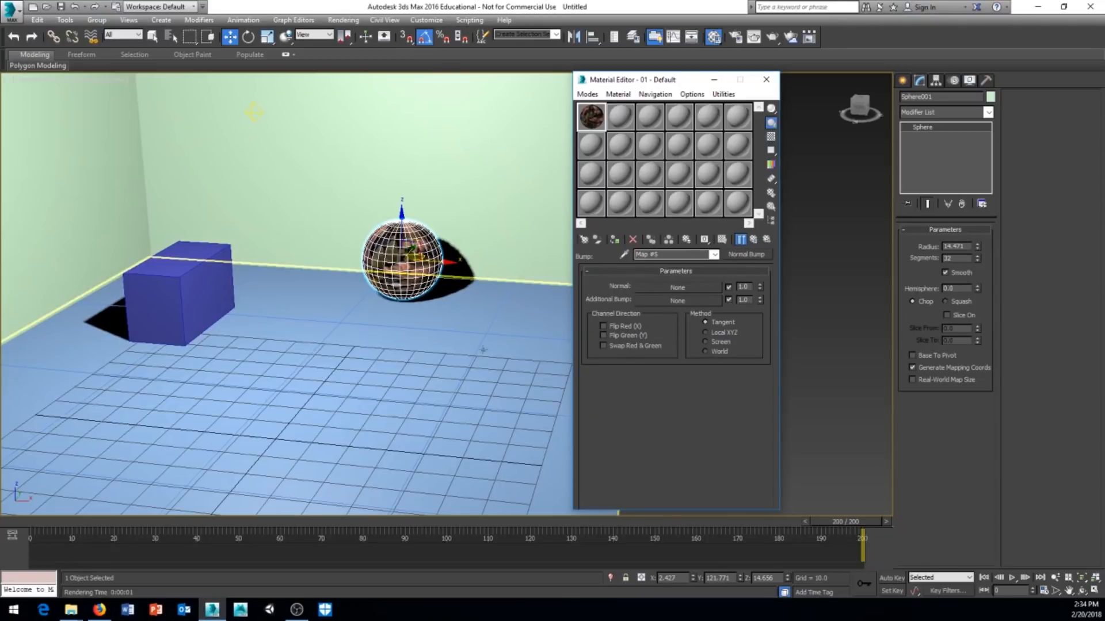
# Step: Load the image file CMan0002-M3-Head-N as a Bitmap in the Normal slot of the Normal Bump map and return to the parent map
pyautogui.click(658, 286)
pyautogui.doubleClick(95, 158)
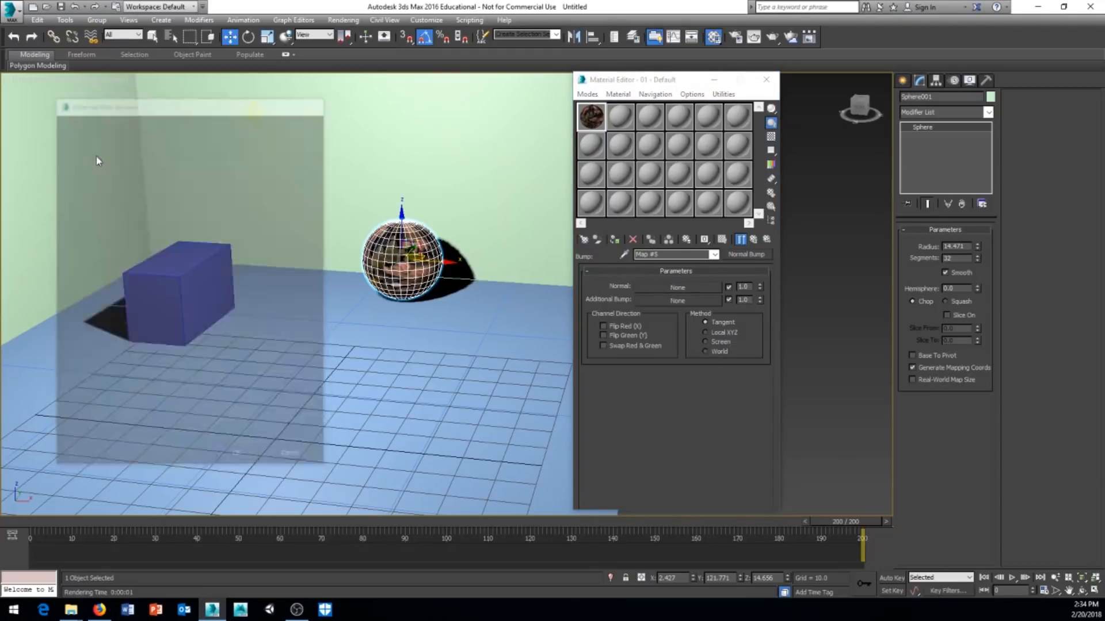
pyautogui.scroll(-2, 456, 277)
pyautogui.scroll(-5, 455, 277)
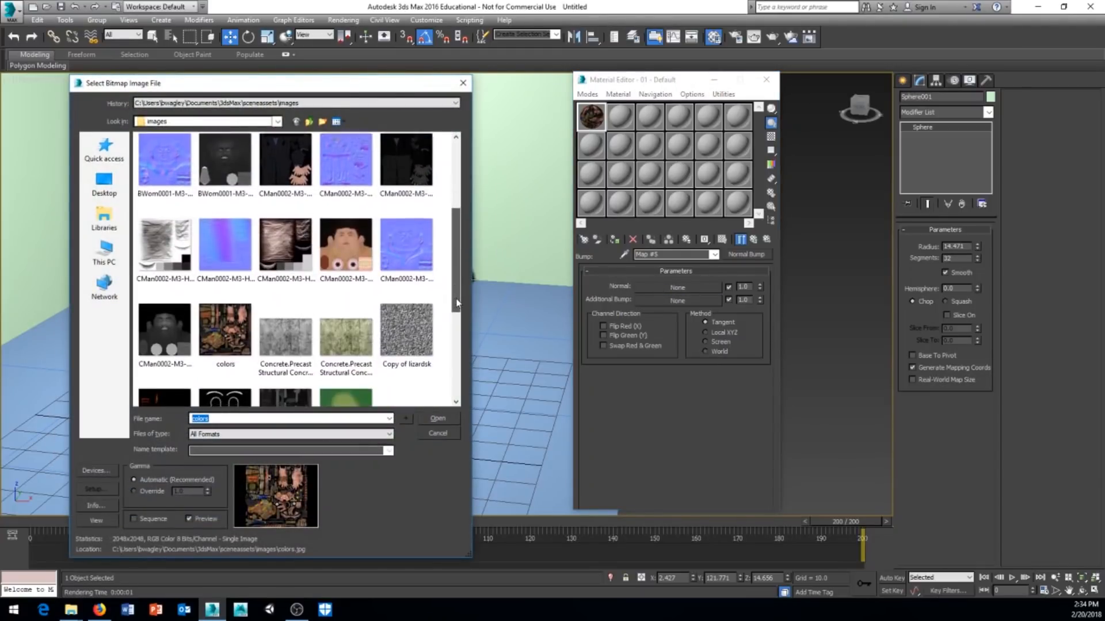
pyautogui.scroll(4, 449, 290)
pyautogui.click(407, 229)
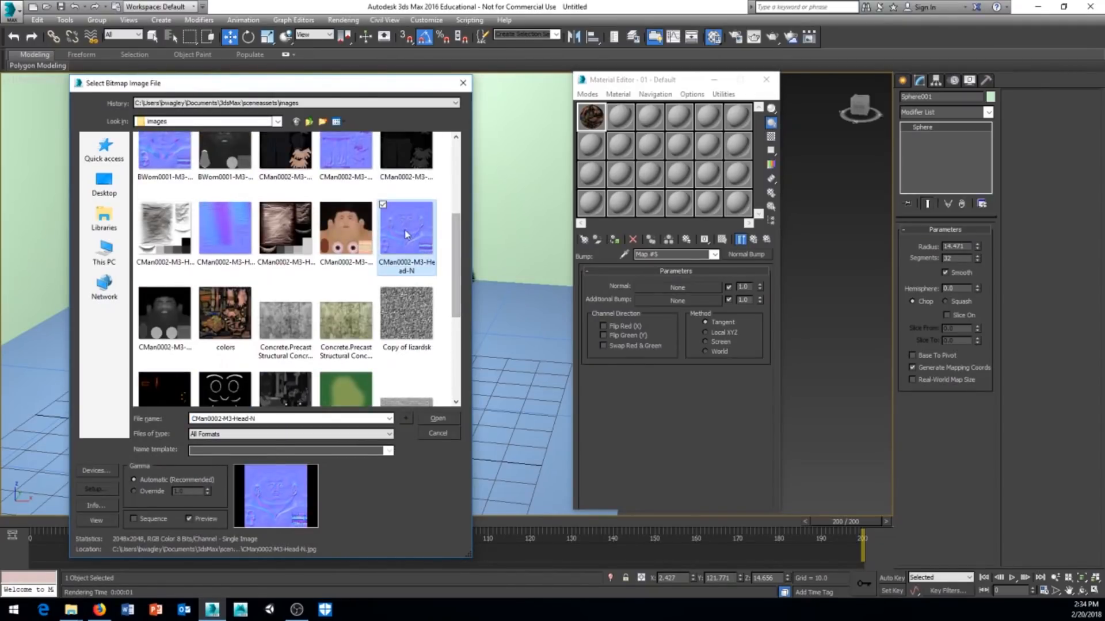
pyautogui.click(439, 420)
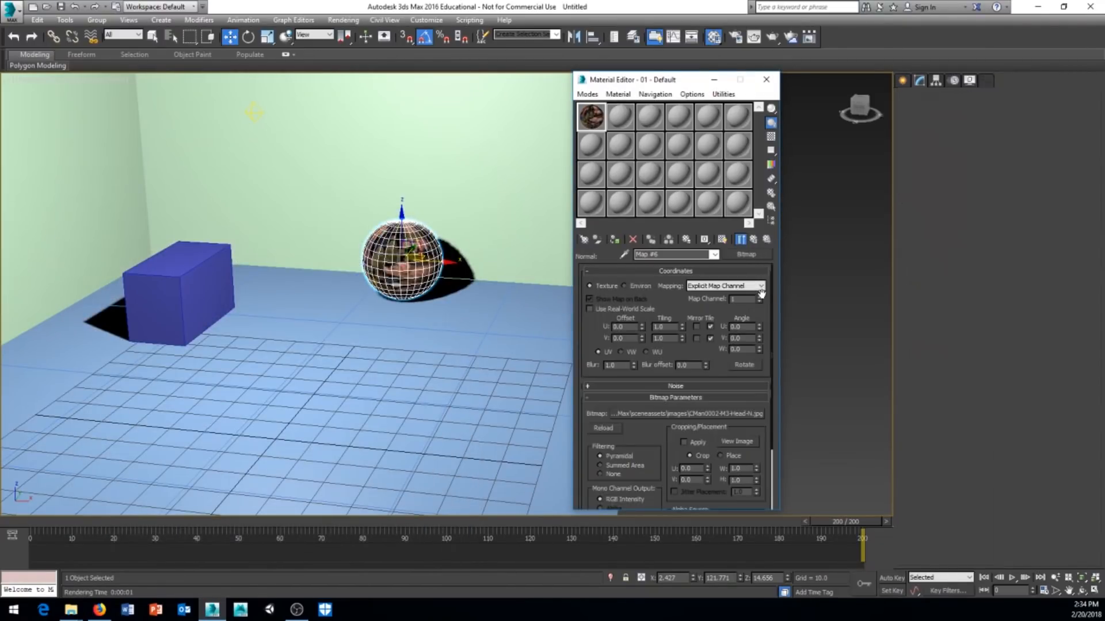
pyautogui.click(755, 240)
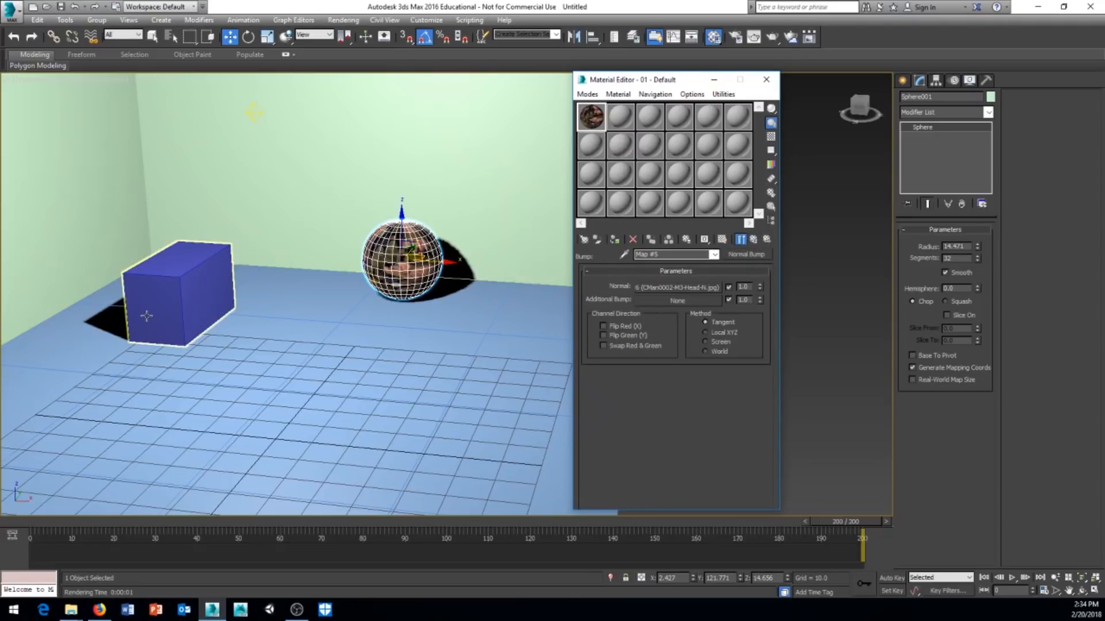
# Step: Apply the material 01 - Default to the blue box and move the Material Editor window clear of the room
pyautogui.click(194, 281)
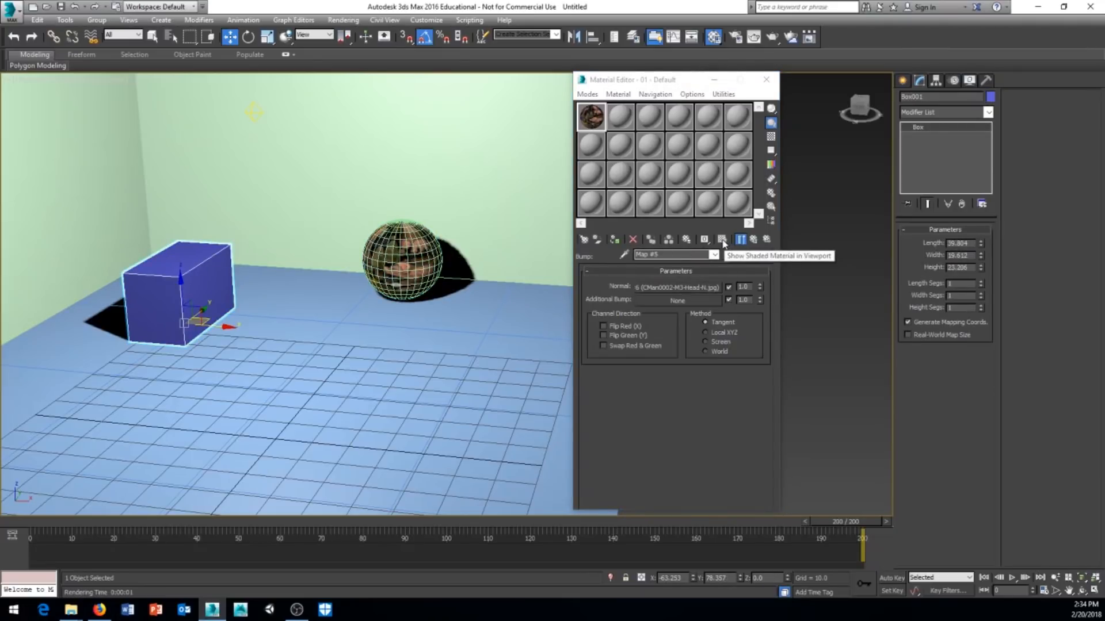
pyautogui.moveTo(591, 115); pyautogui.dragTo(184, 281)
pyautogui.moveTo(195, 314); pyautogui.dragTo(474, 301, button='middle')
pyautogui.scroll(6, 258, 330)
pyautogui.scroll(-6, 285, 329)
pyautogui.scroll(-5, 375, 315)
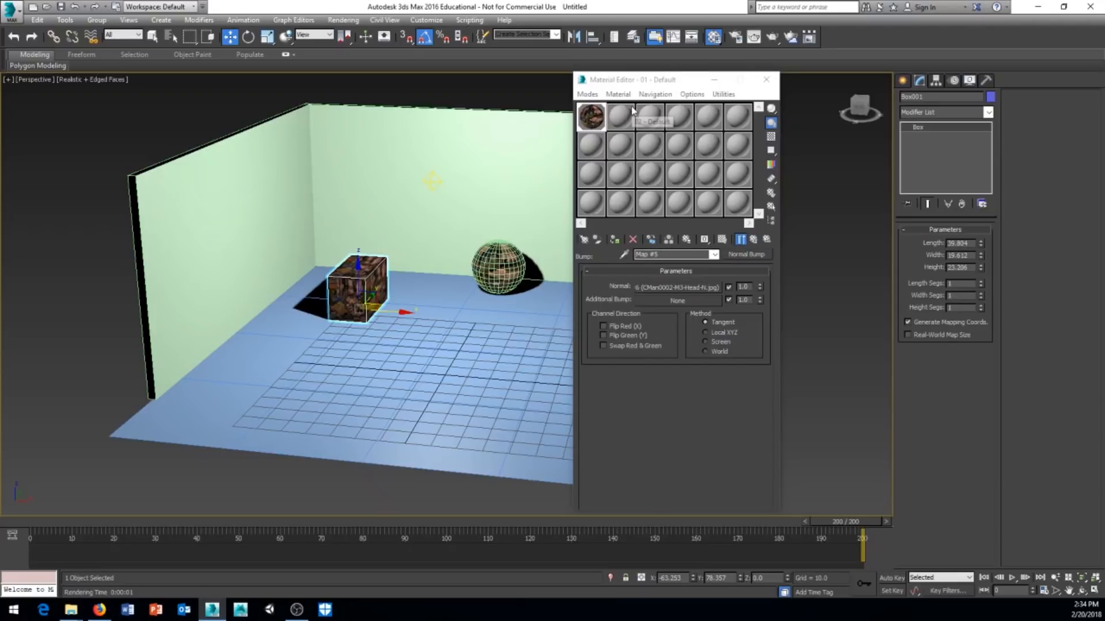
pyautogui.moveTo(614, 81); pyautogui.dragTo(661, 118)
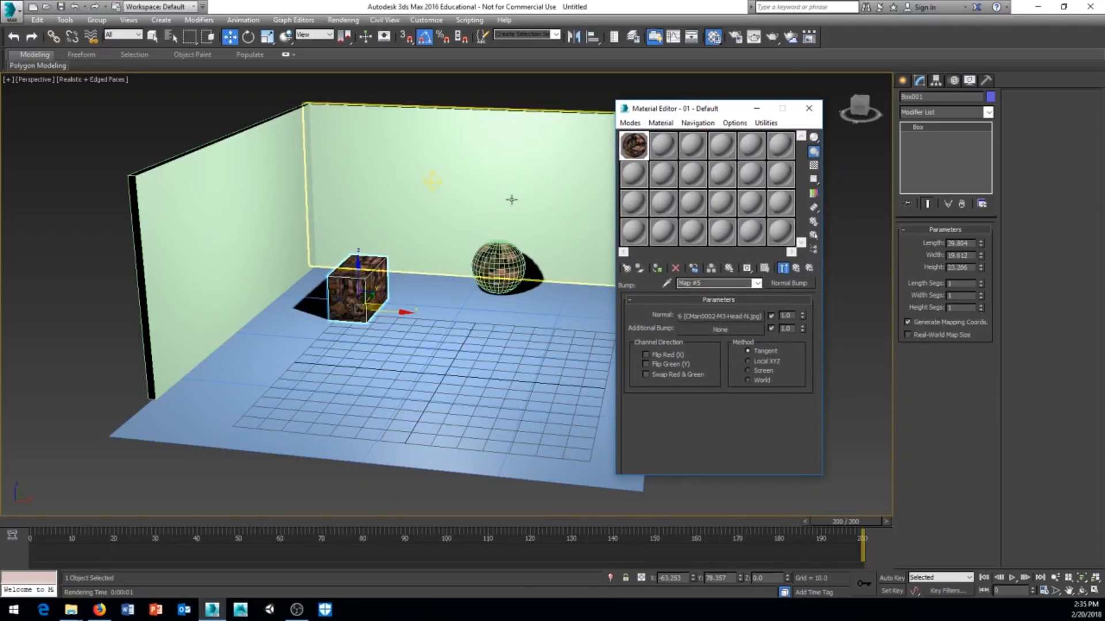
pyautogui.moveTo(511, 199); pyautogui.dragTo(429, 210, button='middle')
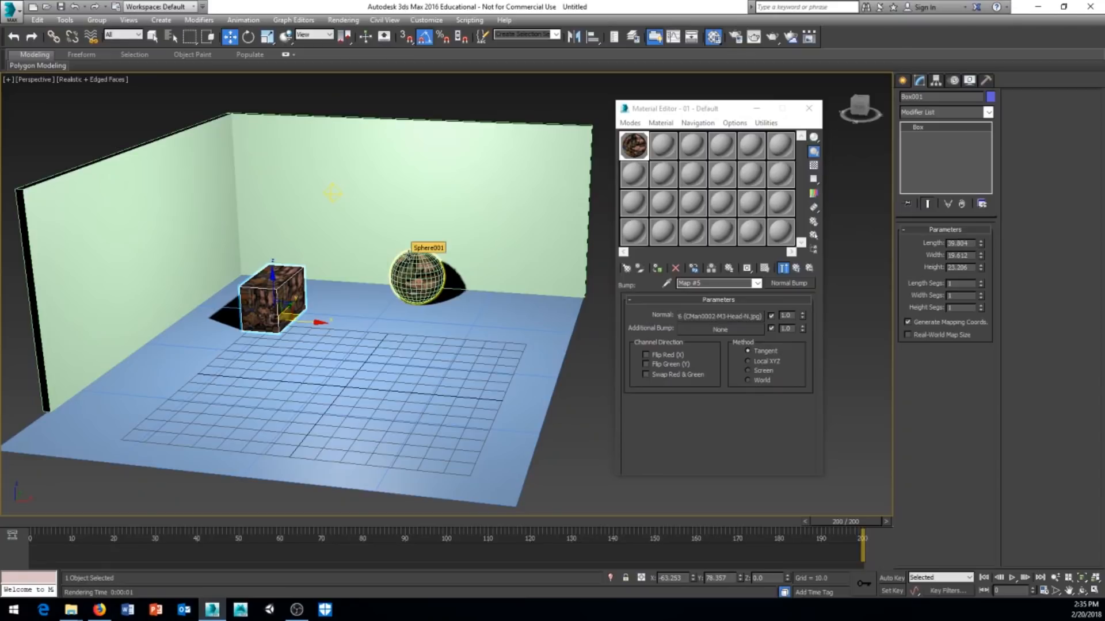